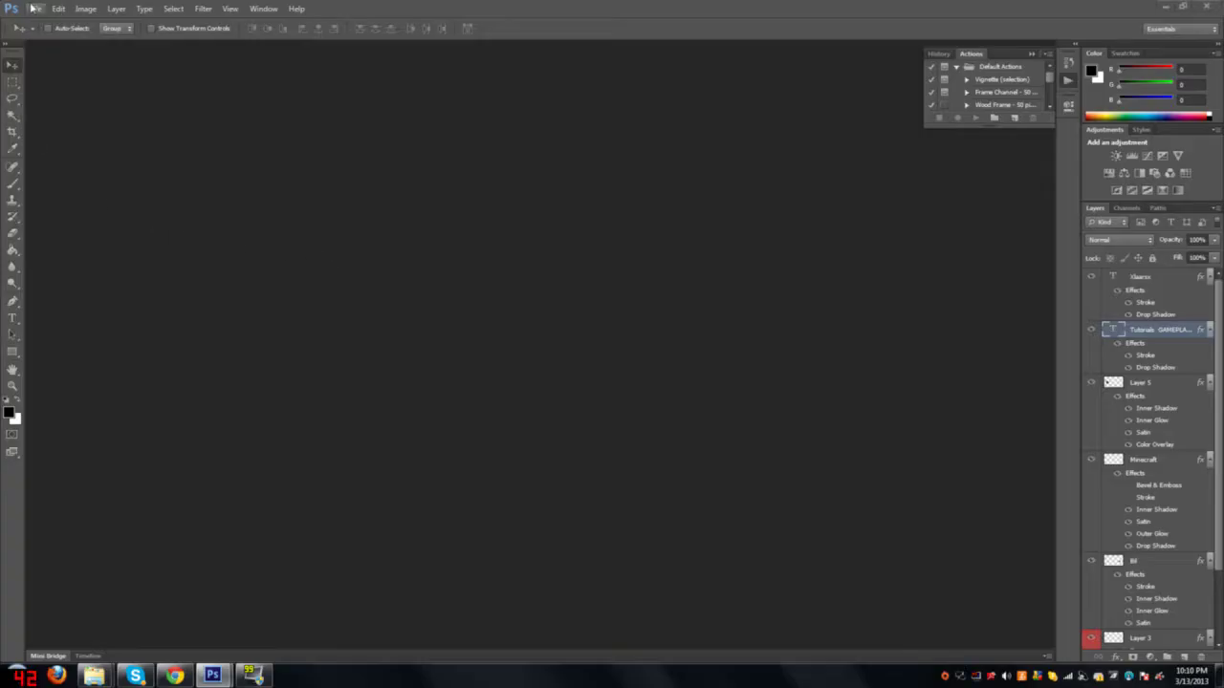
Create a new 2120 × 1193 px document from the clipboard preset.
click(35, 8)
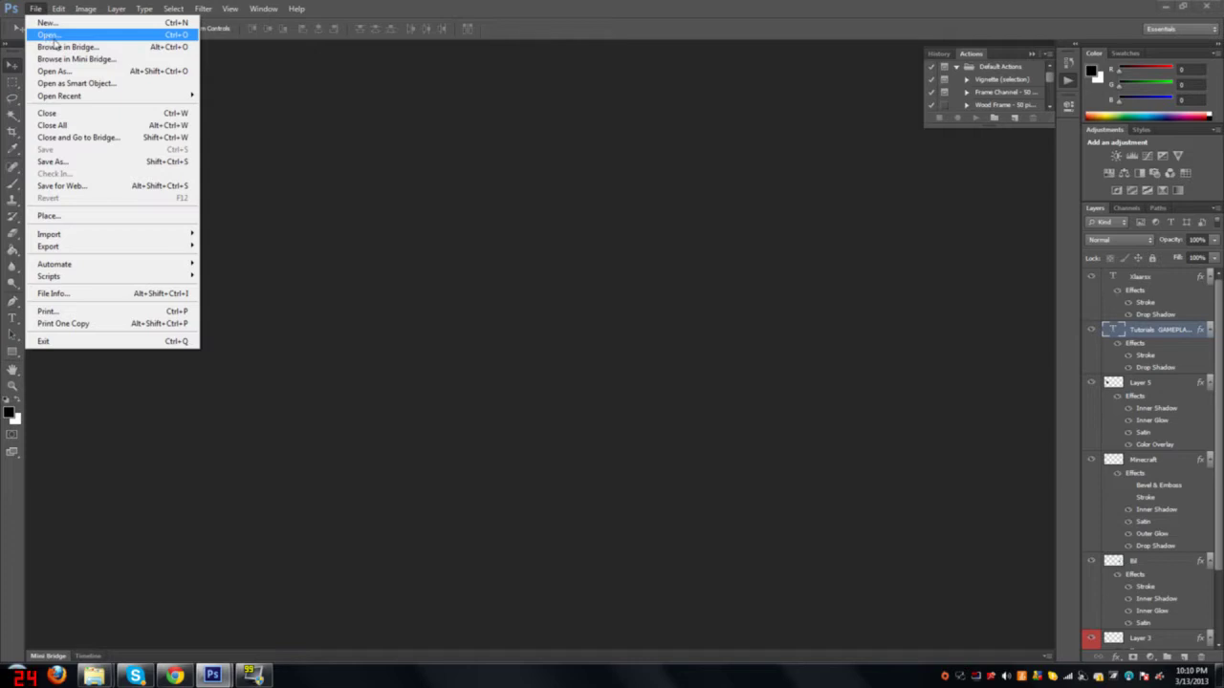
click(69, 24)
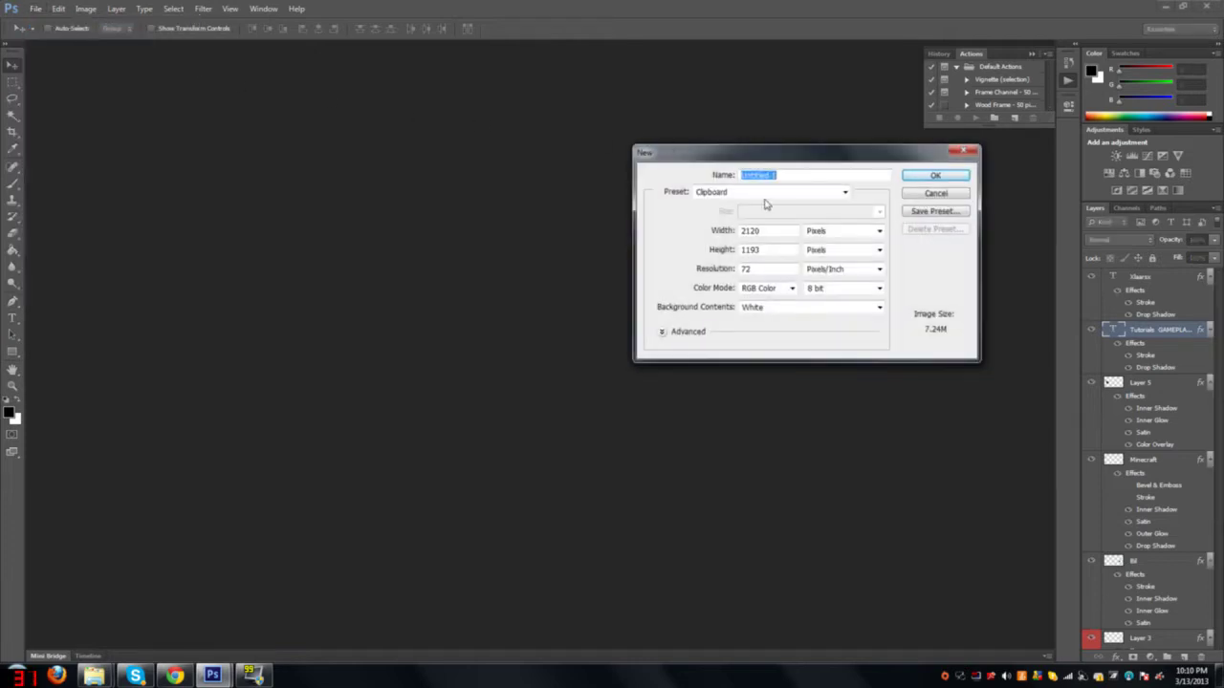
click(931, 176)
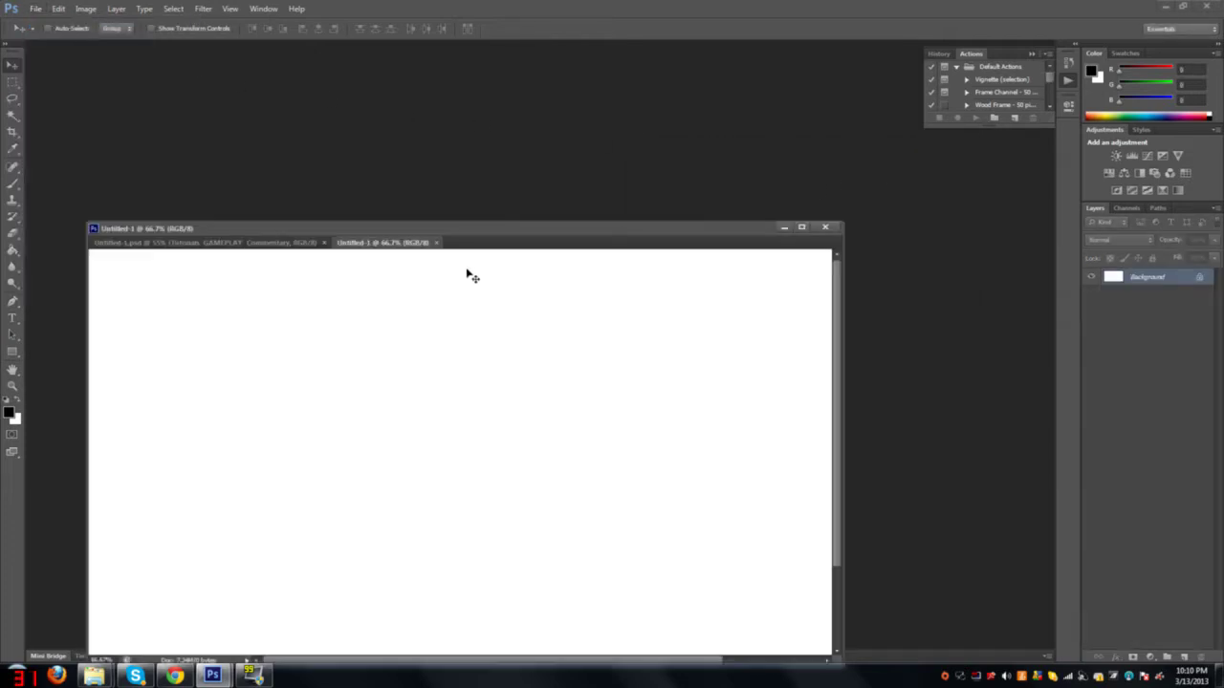
Paste the channel-art template from the old banner into the new document as Layer 1.
drag(398, 247, 203, 48)
click(784, 228)
key(ctrl+v)
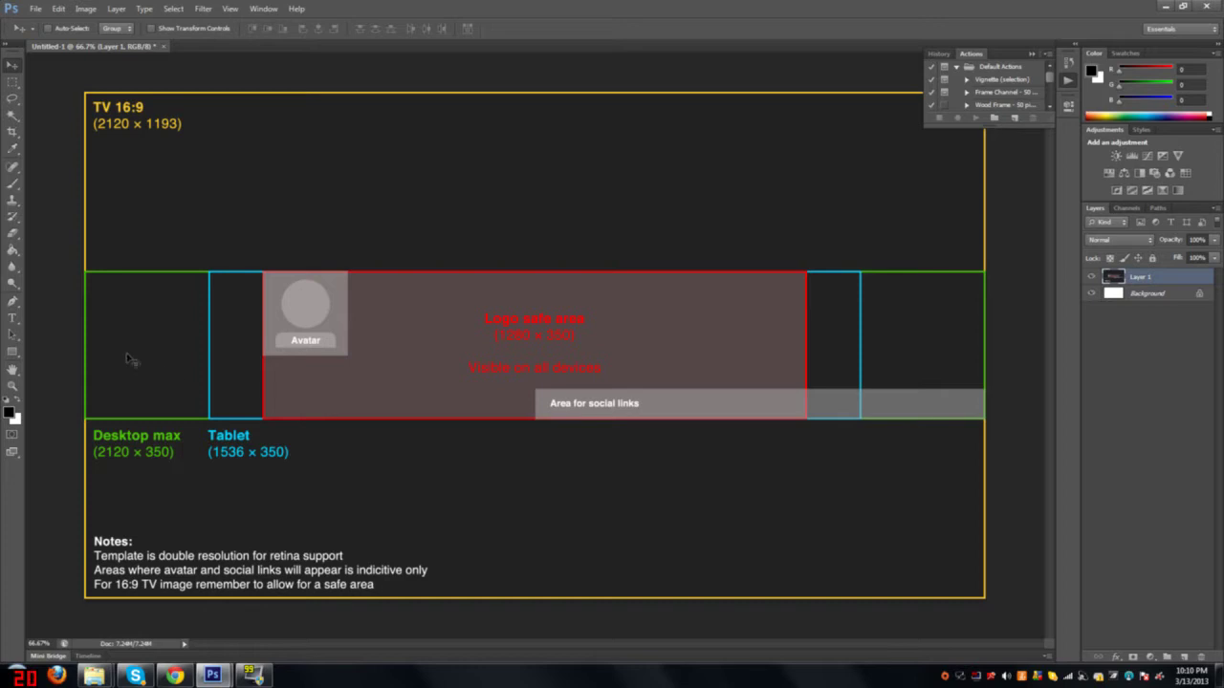
Enlarge the Eraser brush and erase along the template's top edge.
click(14, 233)
click(65, 30)
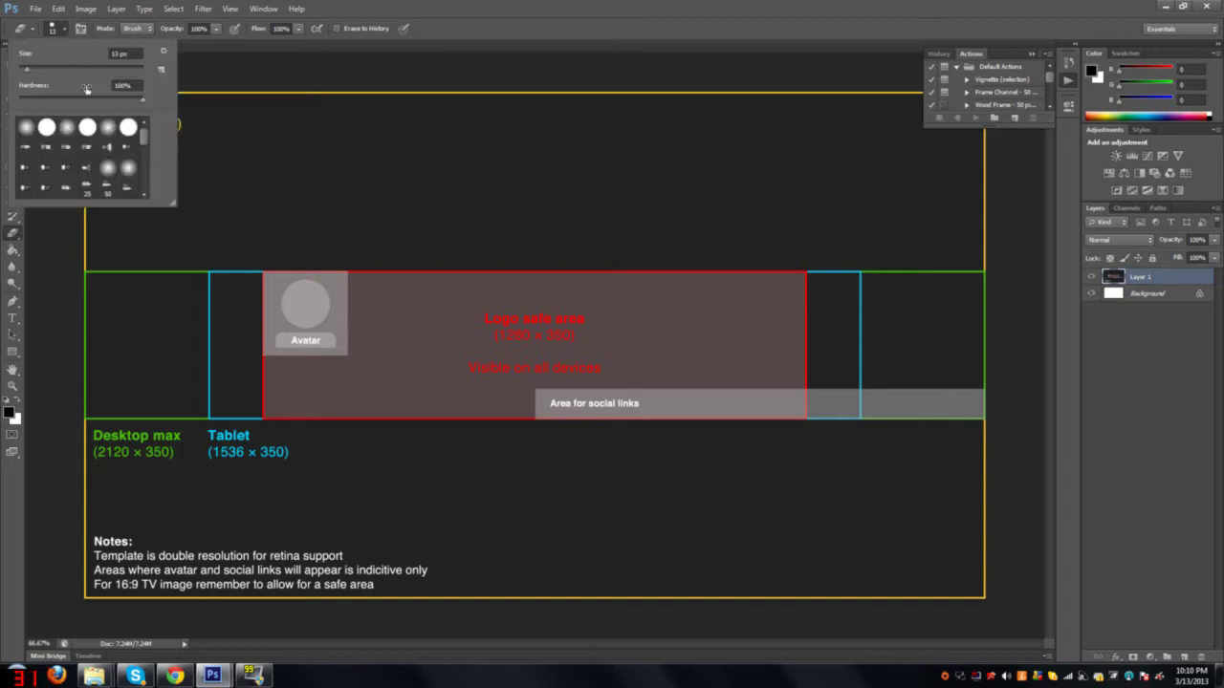
drag(27, 74, 65, 75)
click(306, 140)
mouse_move(218, 109)
mouse_down()
mouse_move(60, 103)
mouse_move(936, 92)
mouse_move(992, 97)
mouse_move(998, 188)
mouse_up()
Erase the template's right edge, bottom band and left border to white.
click(1032, 54)
drag(983, 106, 976, 254)
drag(978, 442, 965, 632)
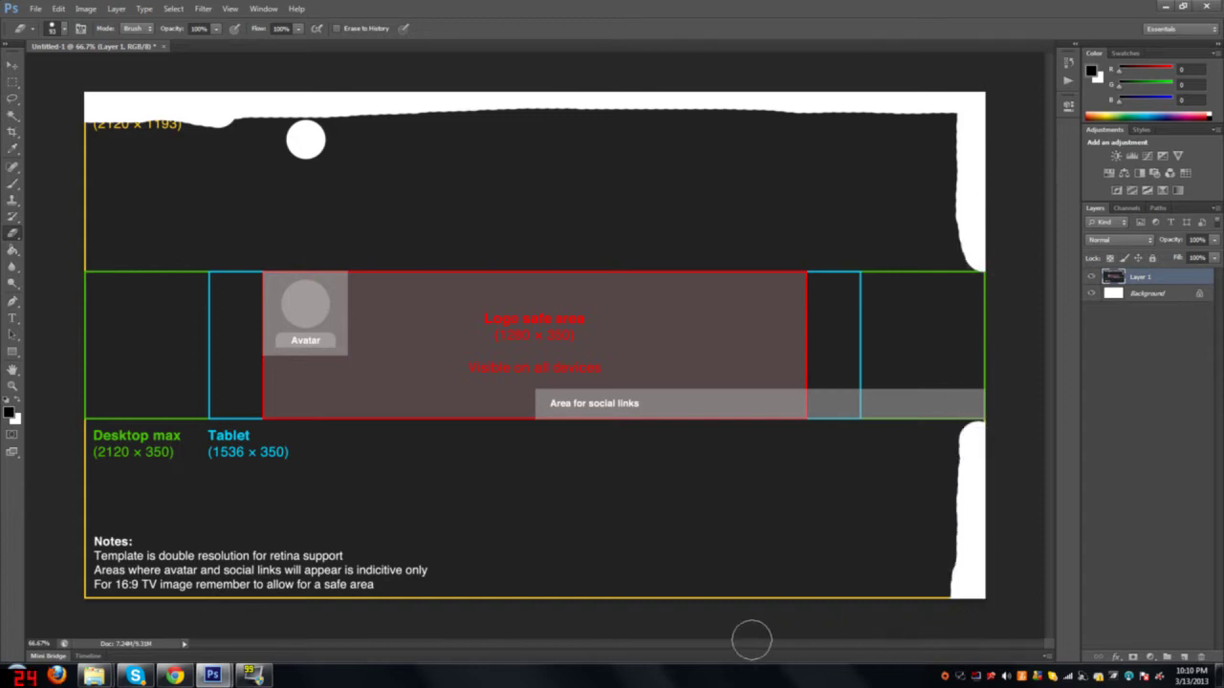
mouse_move(556, 619)
mouse_down()
mouse_move(397, 587)
mouse_move(91, 588)
mouse_move(604, 580)
mouse_up()
mouse_move(799, 592)
mouse_down()
mouse_move(985, 594)
mouse_move(357, 579)
mouse_move(98, 557)
mouse_move(90, 436)
mouse_move(102, 449)
mouse_move(276, 447)
mouse_move(300, 468)
mouse_move(281, 514)
mouse_move(209, 551)
mouse_move(475, 545)
mouse_up()
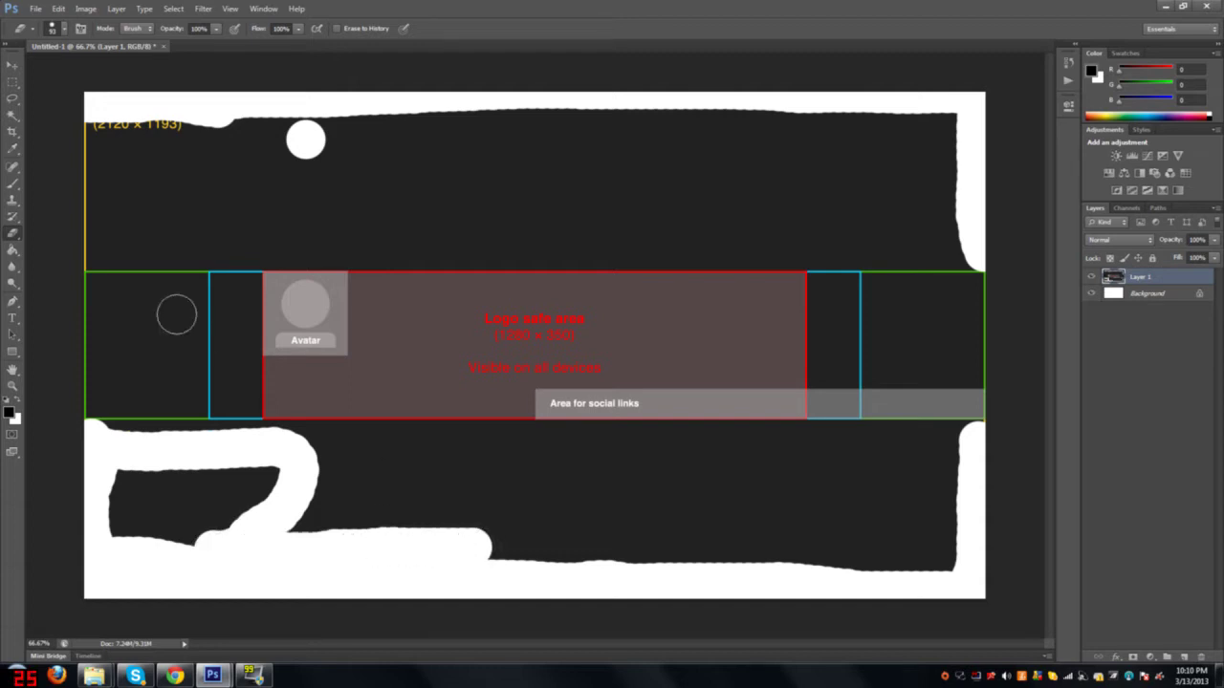
drag(97, 105, 91, 257)
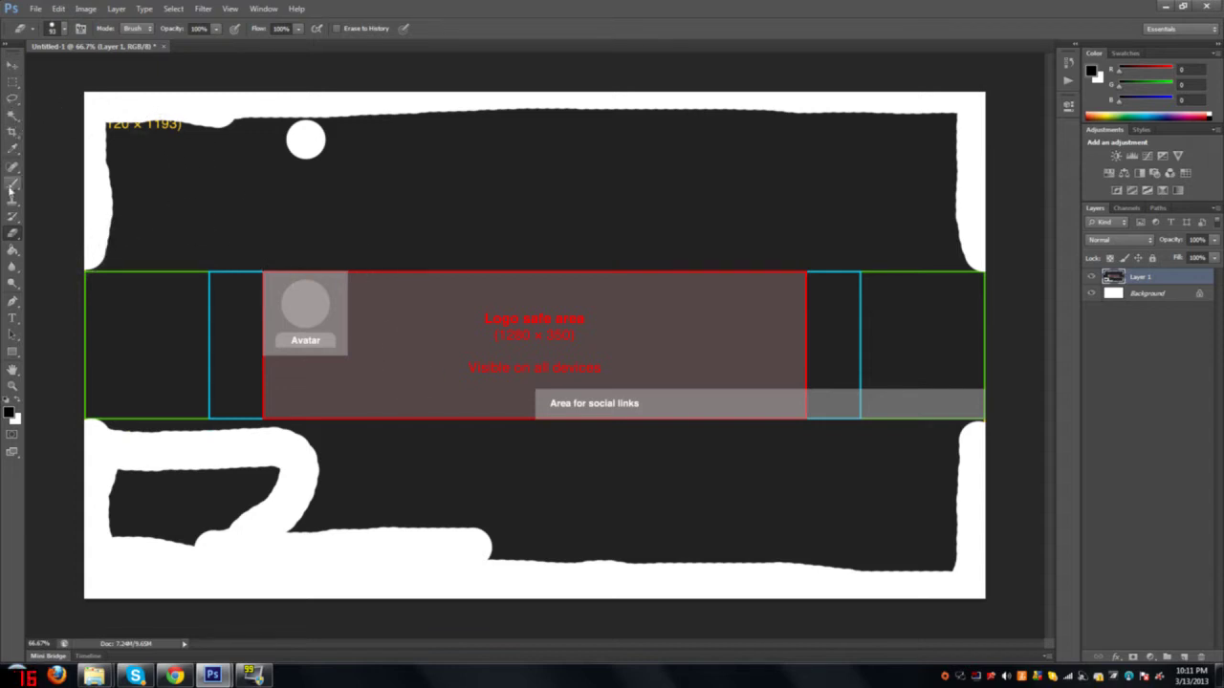
Add the title XLAARSX in a text box in the logo-safe area, enlarged to 72 pt.
click(12, 319)
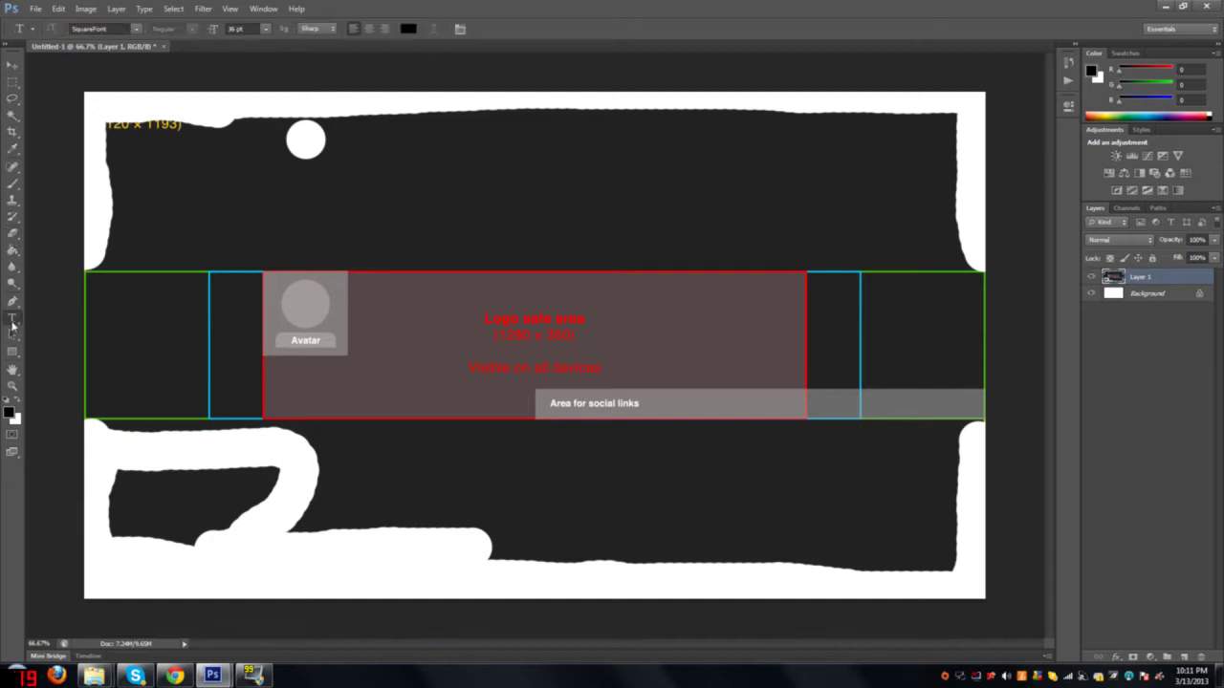
drag(444, 300, 705, 379)
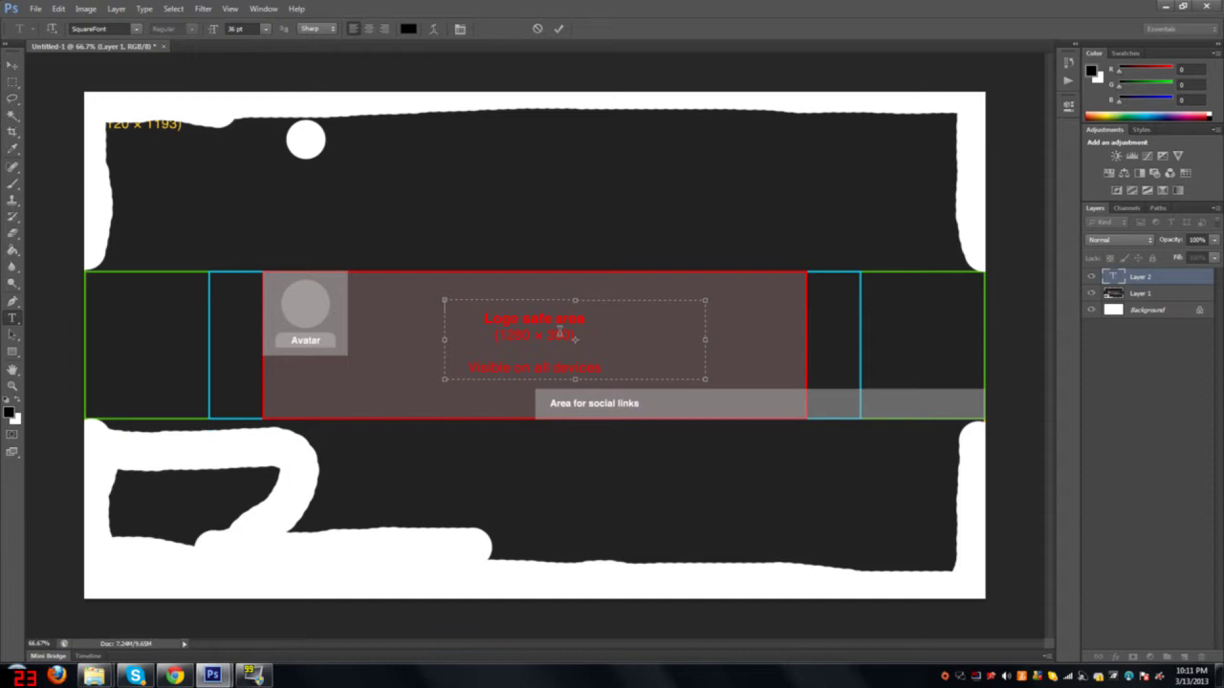
text(XLAARSX)
key(ctrl+a)
click(267, 29)
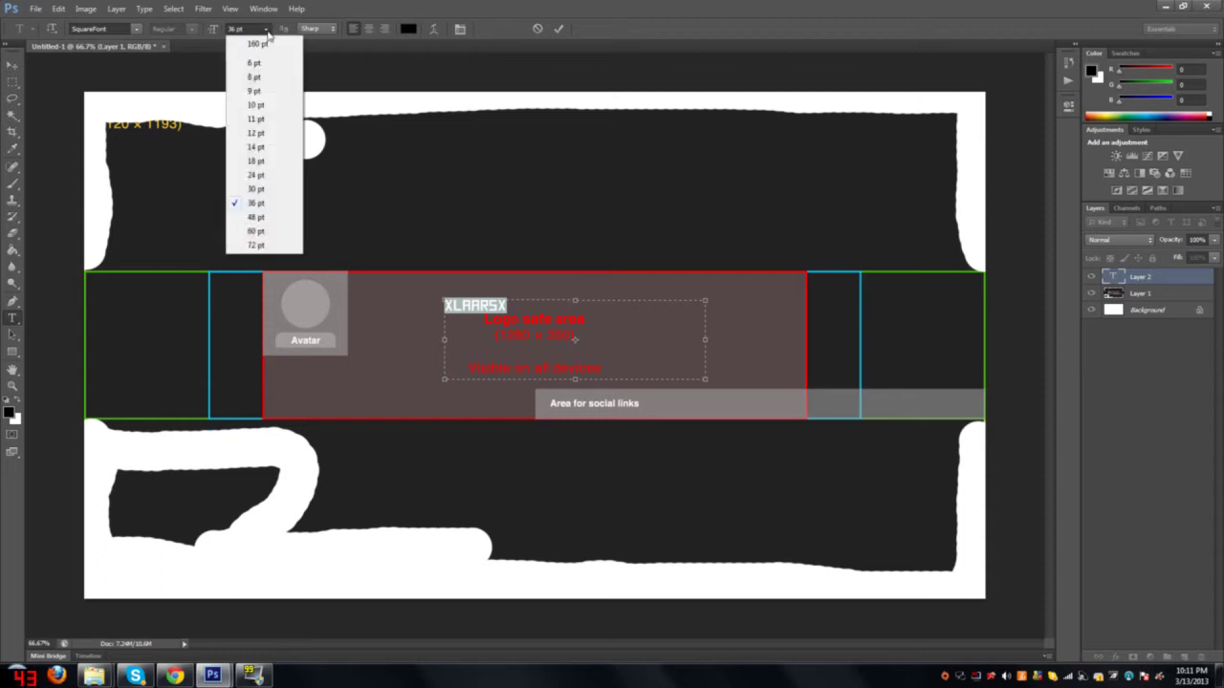
click(258, 232)
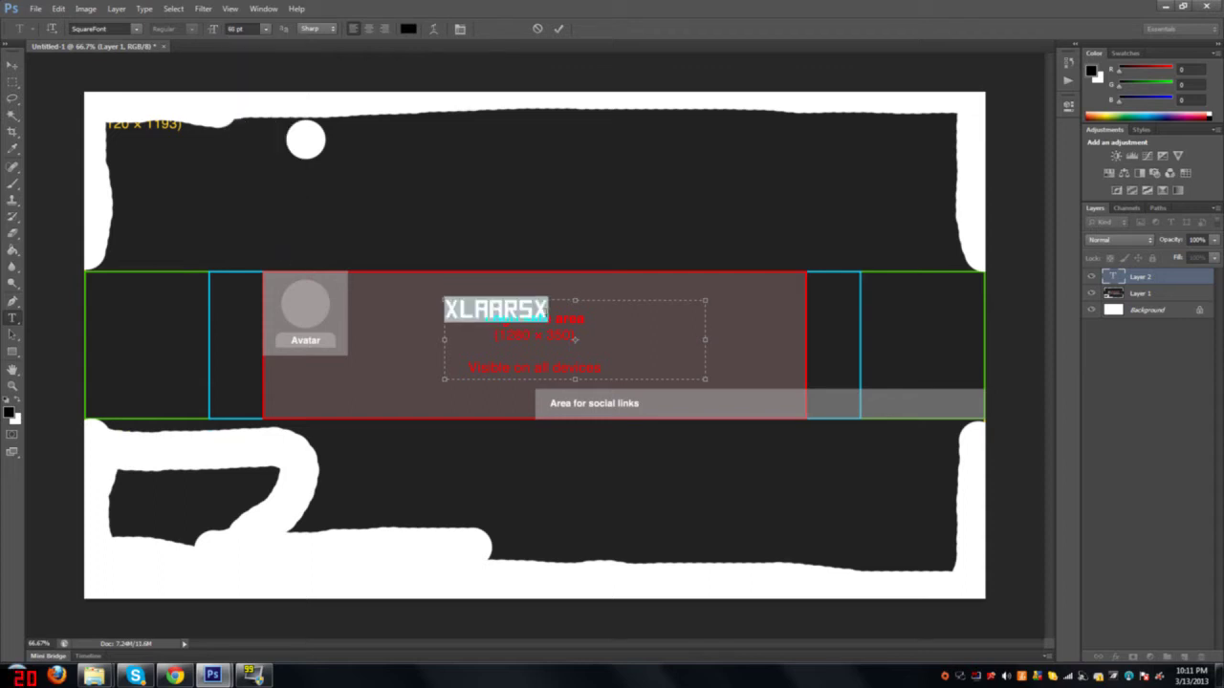
click(267, 29)
click(255, 246)
click(568, 334)
Set the XLAARSX title to 120 pt, commit it and move it up and left.
click(239, 29)
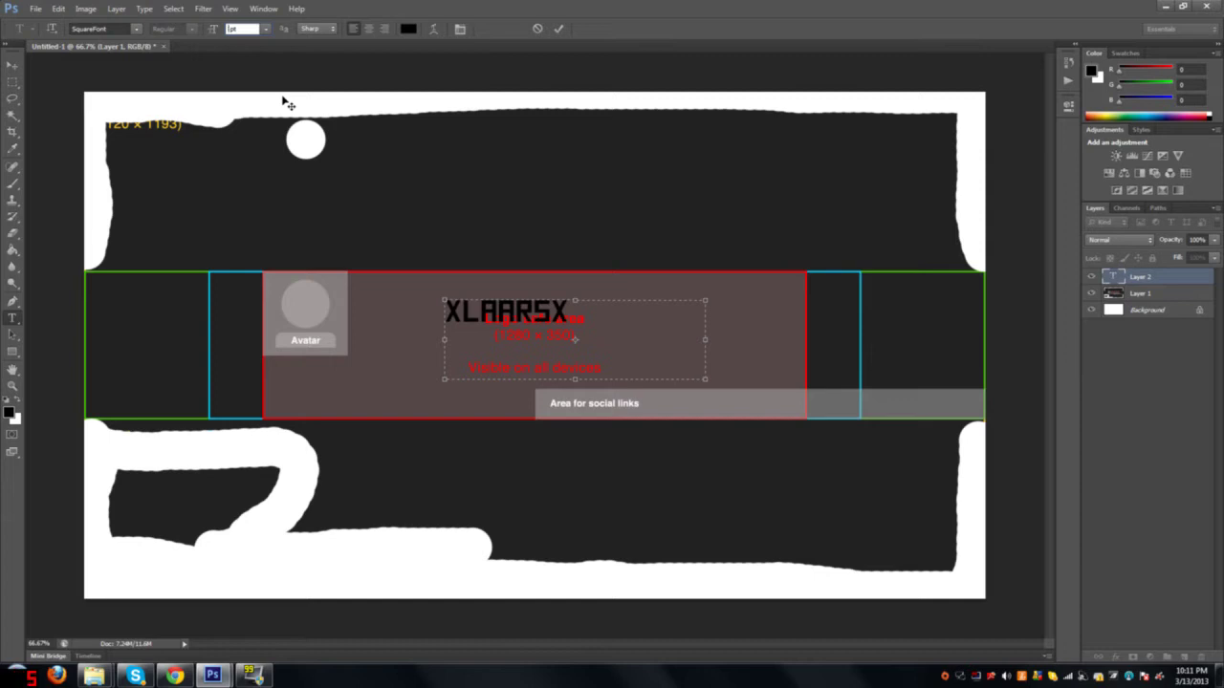
key(Return)
click(235, 26)
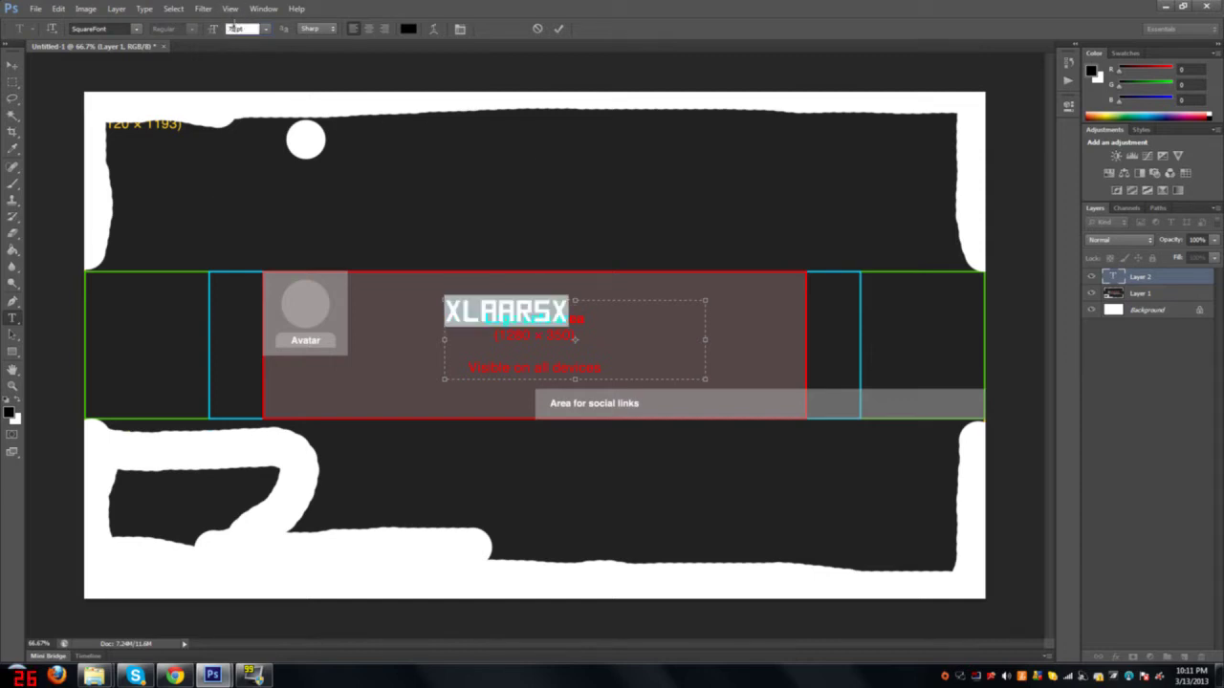
text(120)
key(Return)
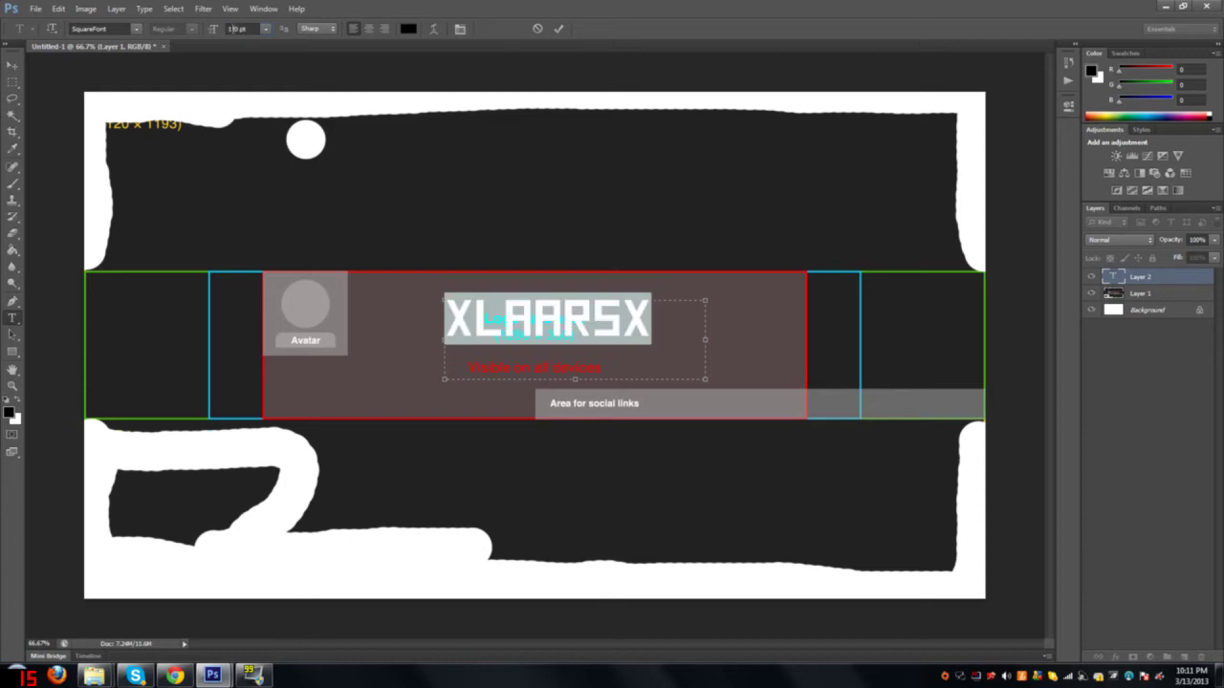
key(ctrl+Return)
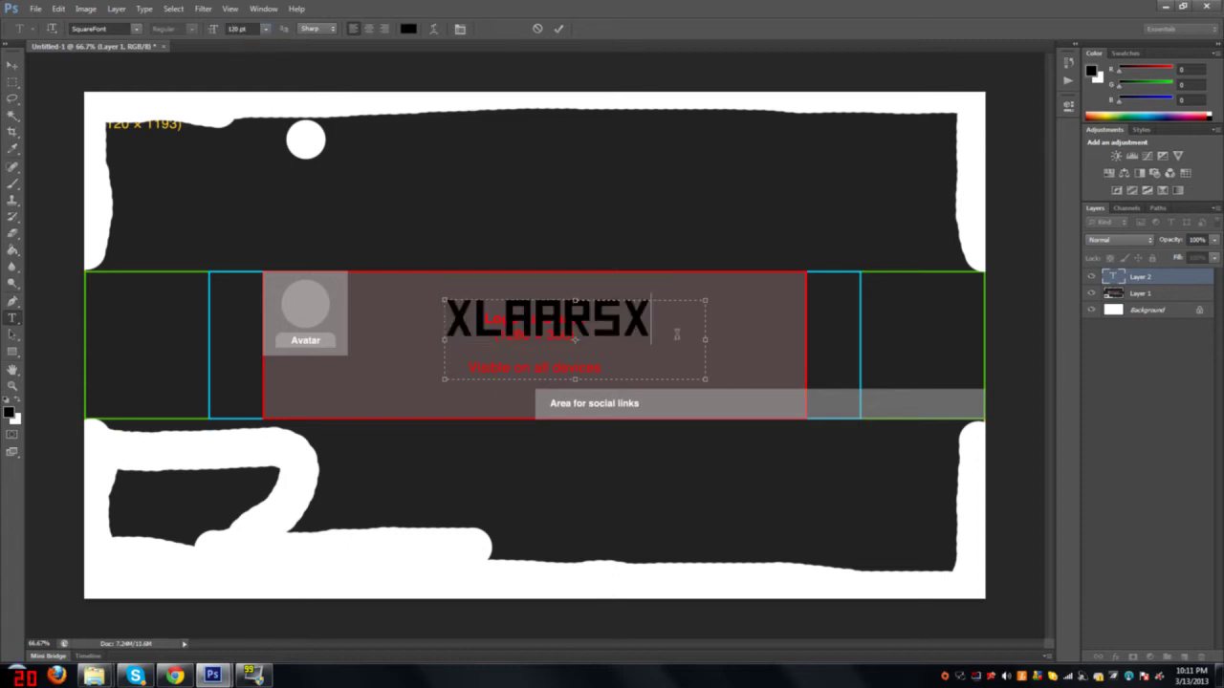
click(13, 64)
drag(540, 329, 521, 309)
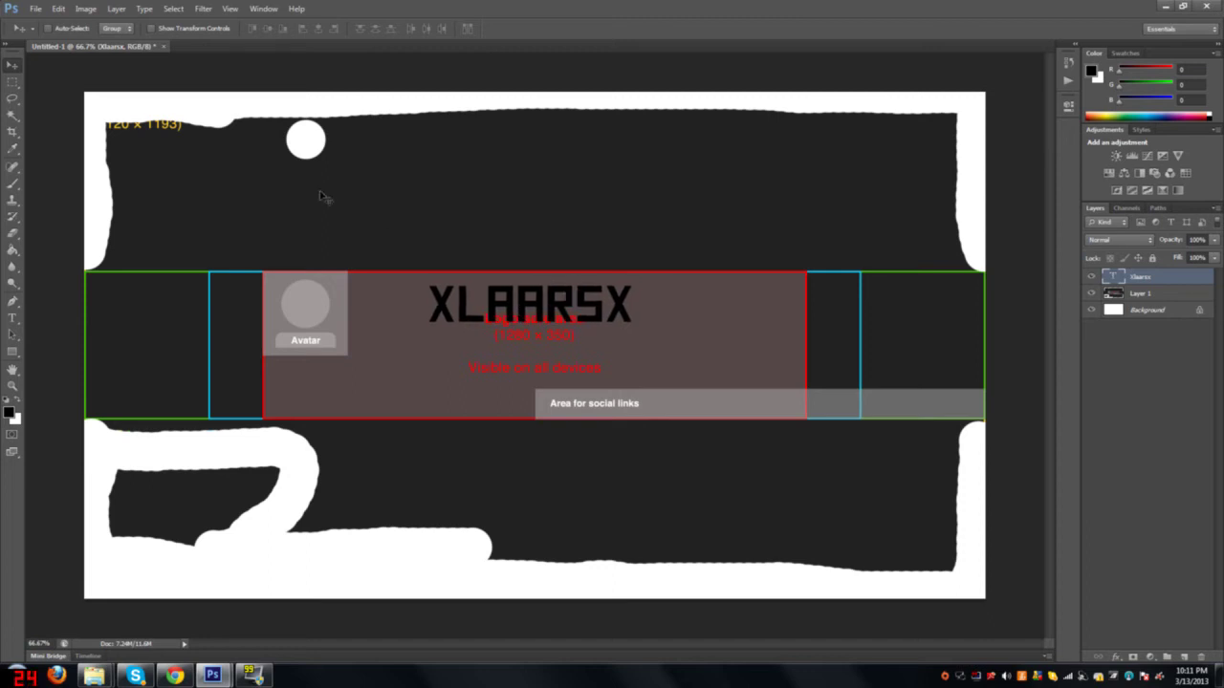
Draw a text box below the title and start the subtitle at 36 pt.
click(13, 318)
drag(434, 332, 705, 355)
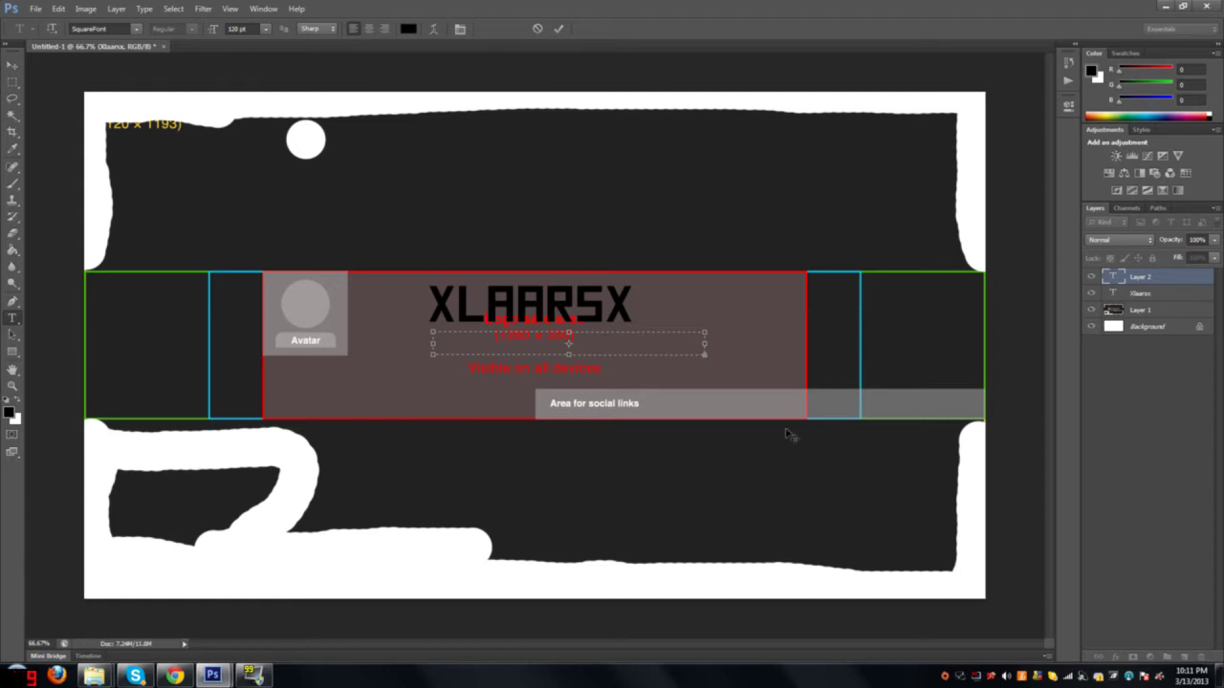
drag(706, 356, 861, 508)
text(COME)
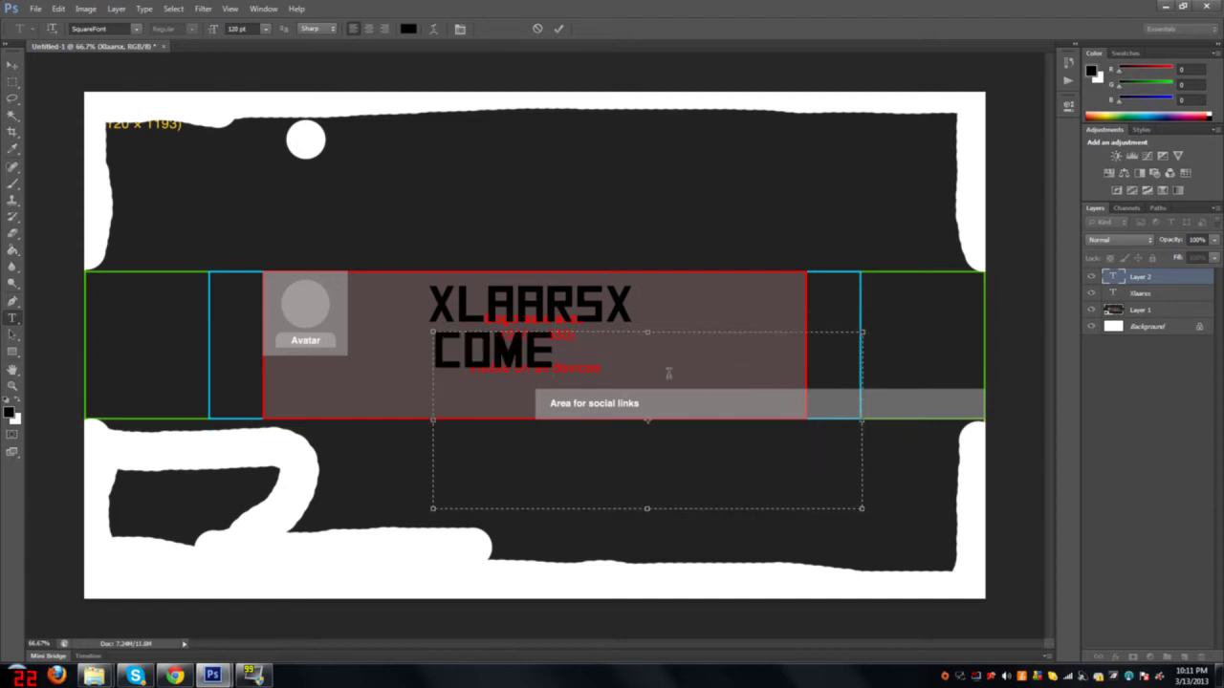
key(ctrl+a)
click(265, 29)
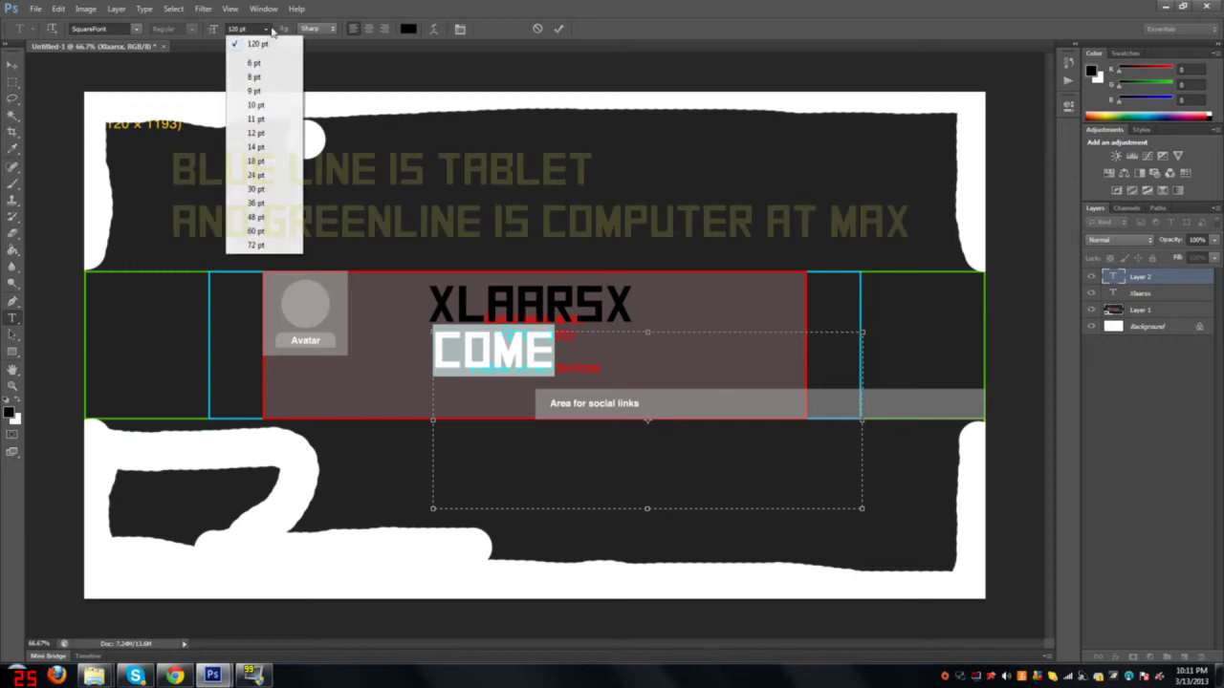
click(253, 202)
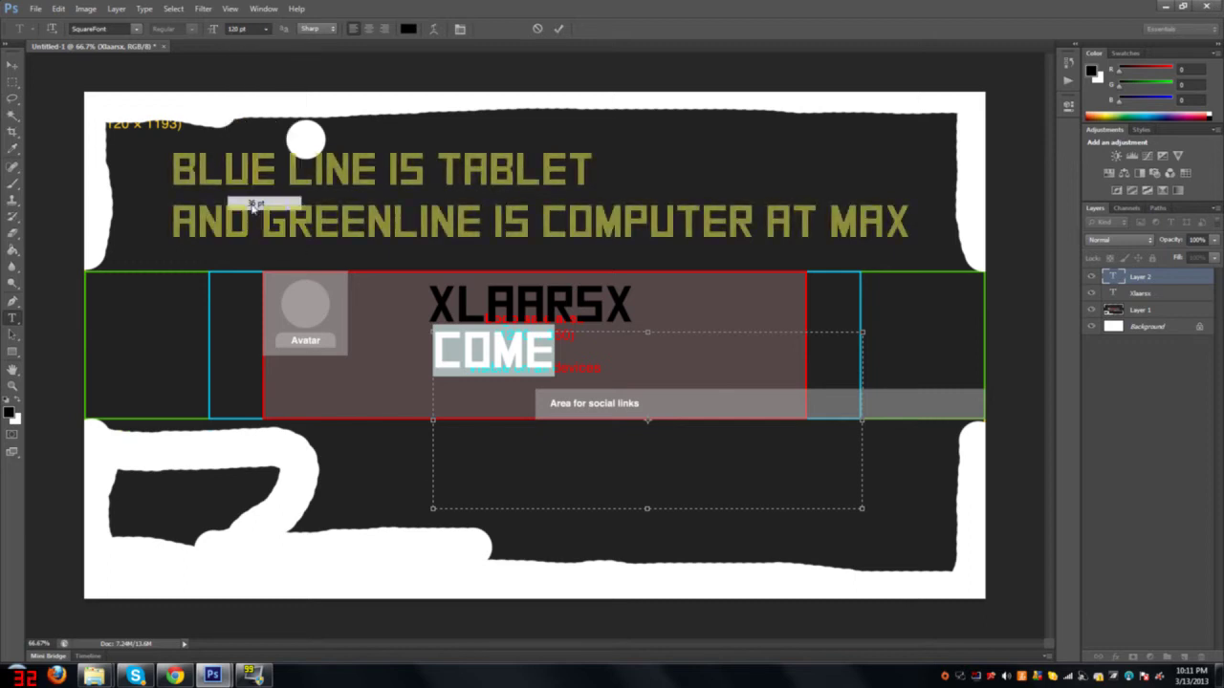
Finish the subtitle 'COMMENTARY GAMEPLAY TUTORIALS' and nudge it just under the title.
click(559, 366)
text(MENTARY)
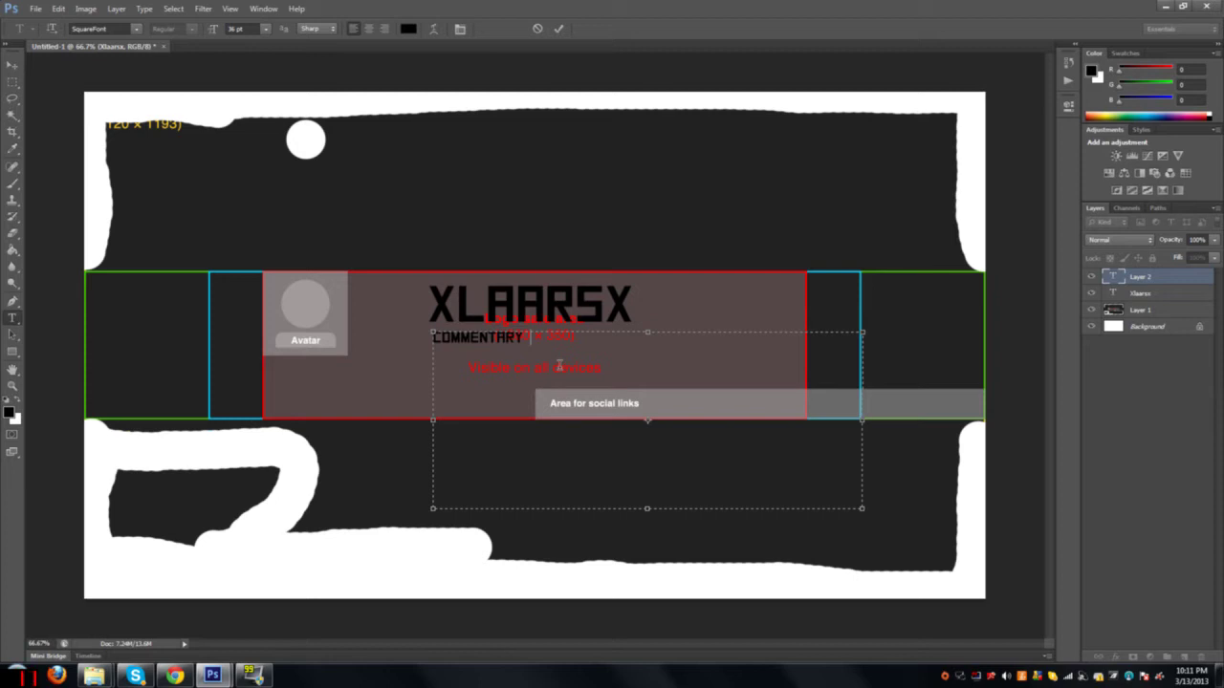
text(GAMEPLAY TU)
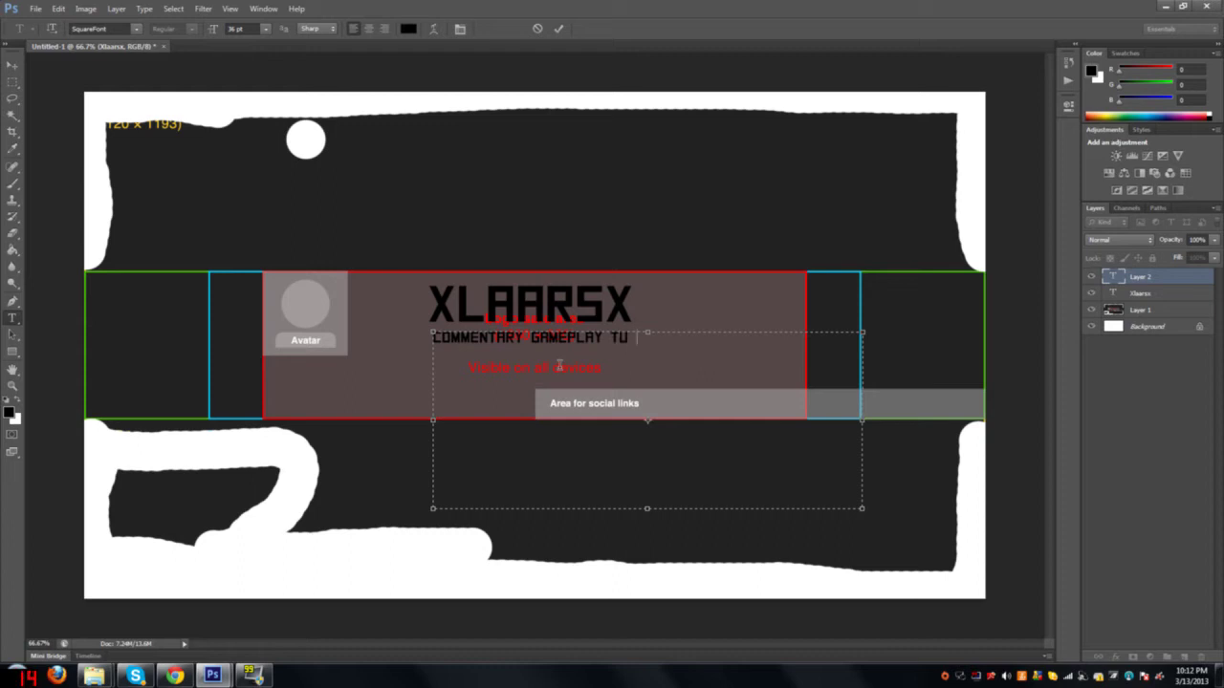
text(TORIALS)
click(15, 65)
drag(496, 346, 476, 341)
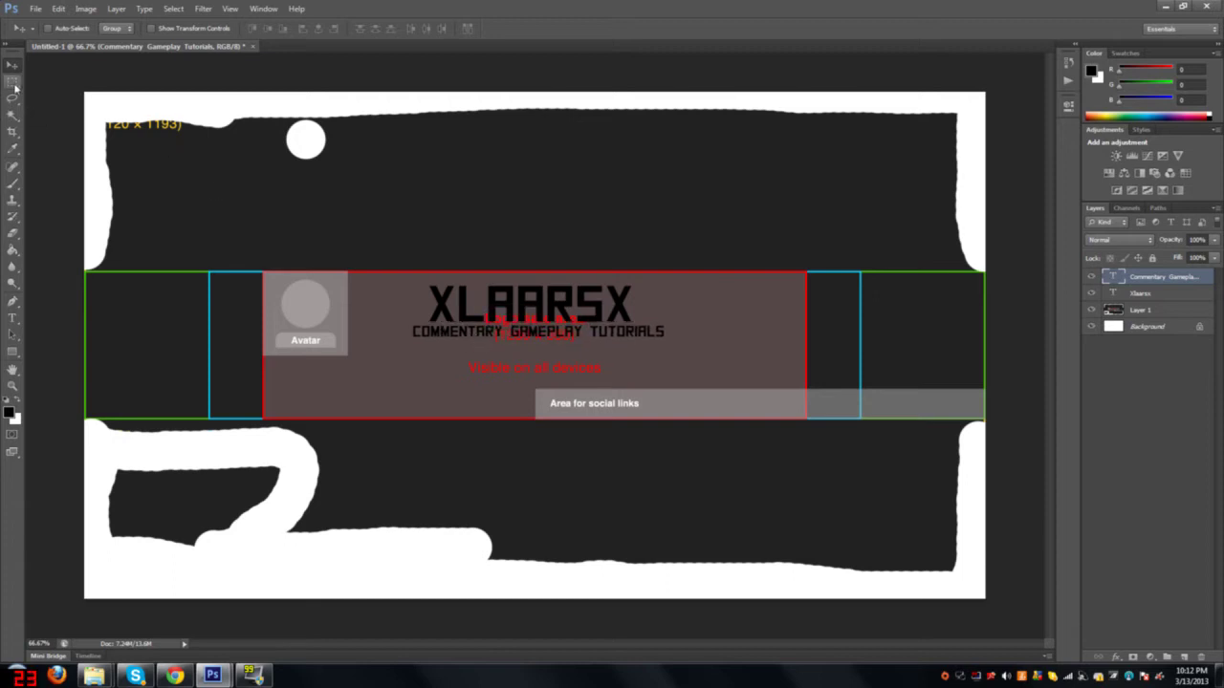
Copy the character layer and the Minecraft layer from the old banner into the new one.
mouse_move(226, 665)
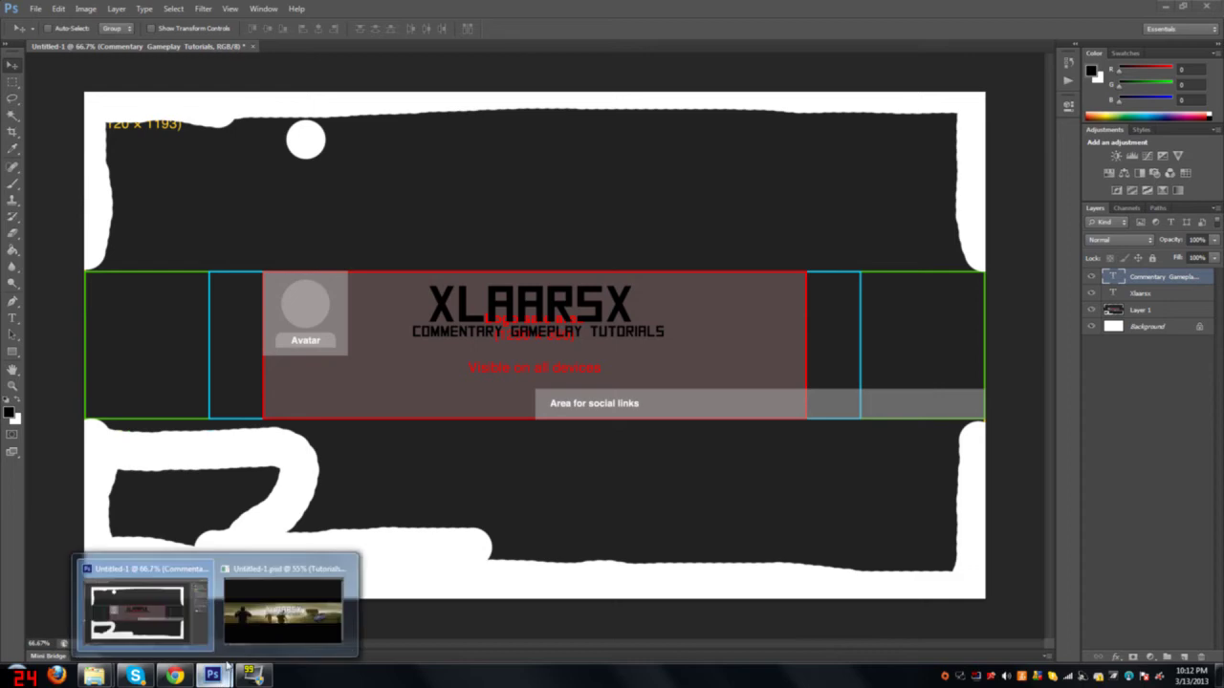
click(283, 612)
drag(487, 240, 567, 478)
drag(1143, 383, 792, 287)
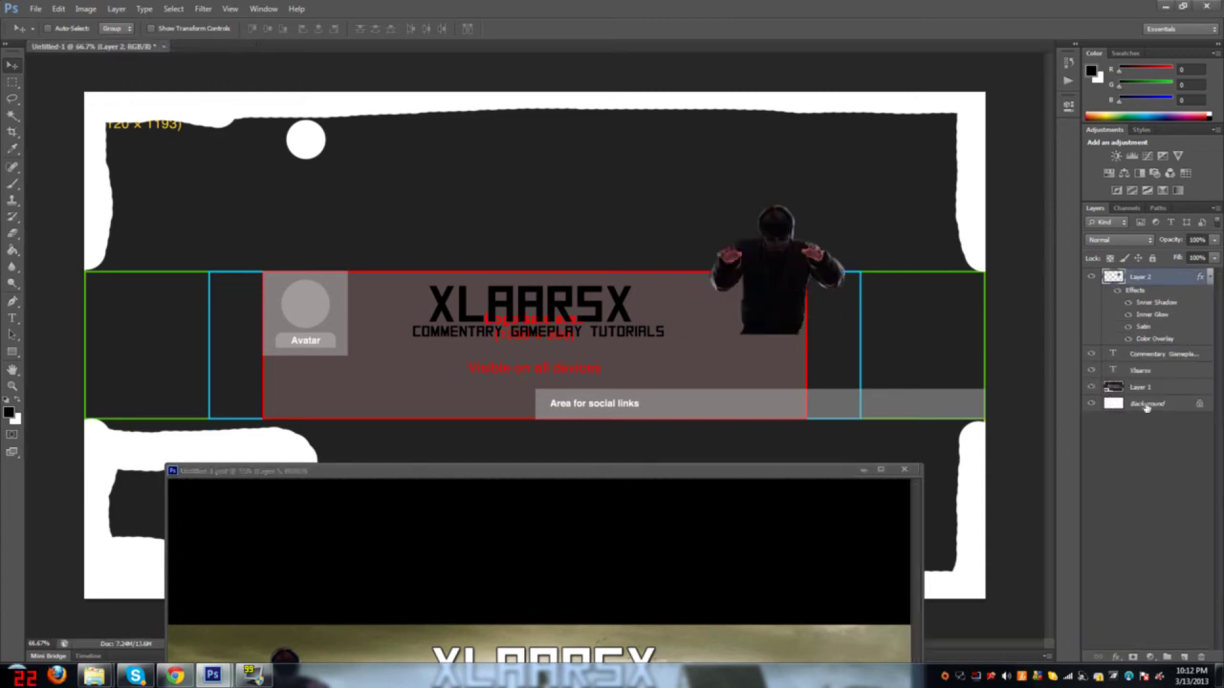
click(869, 524)
drag(1164, 460, 779, 363)
Copy the Bil car and Main Picture layers over, placing Main Picture just above Layer 1.
scroll(1172, 542, down, 1)
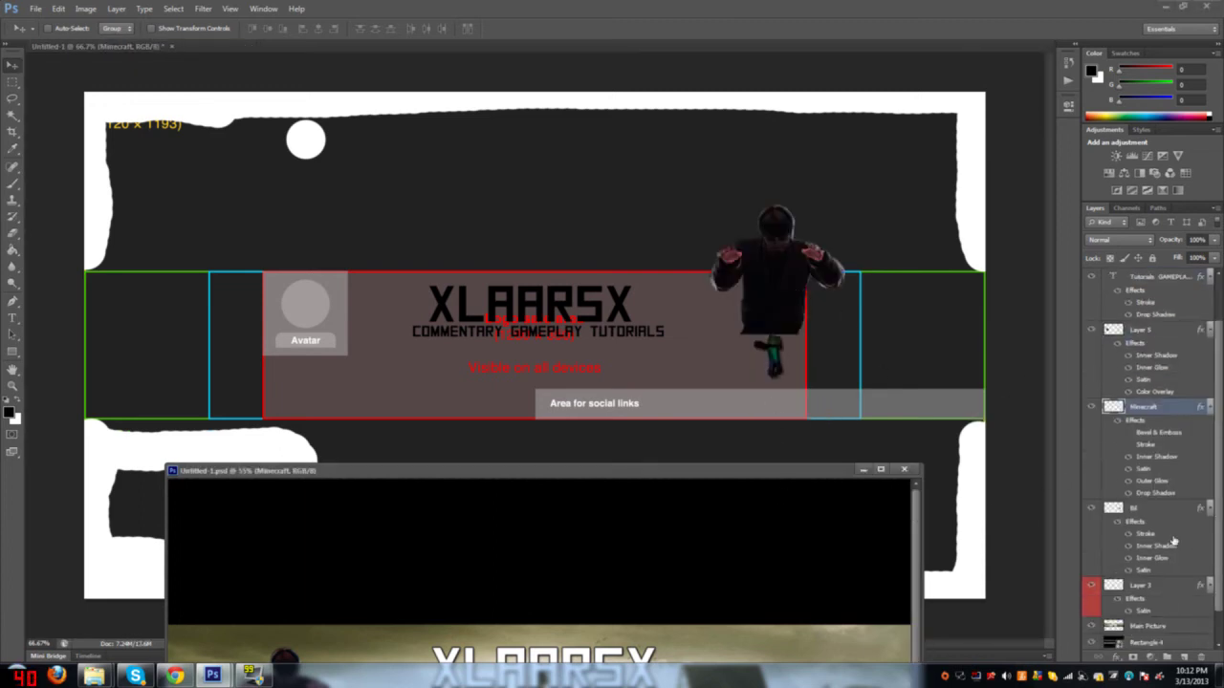
drag(1149, 516, 656, 404)
scroll(1153, 566, down, 1)
scroll(1153, 566, down, 1)
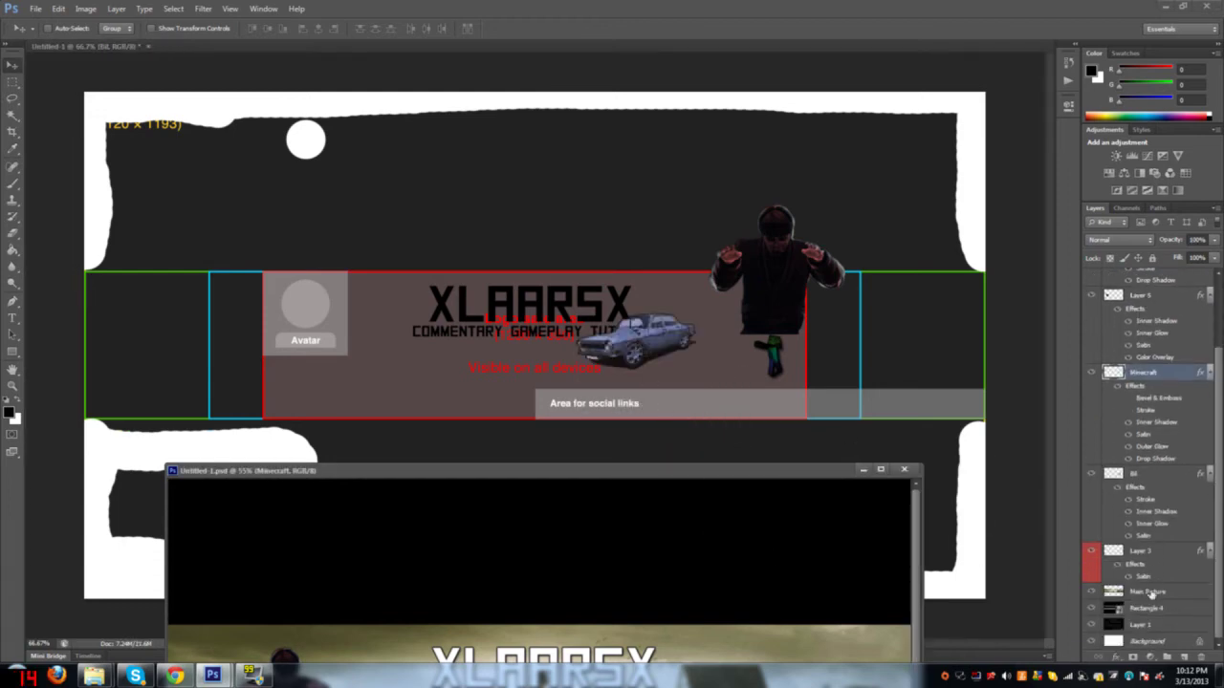
click(1151, 594)
drag(1157, 610, 669, 339)
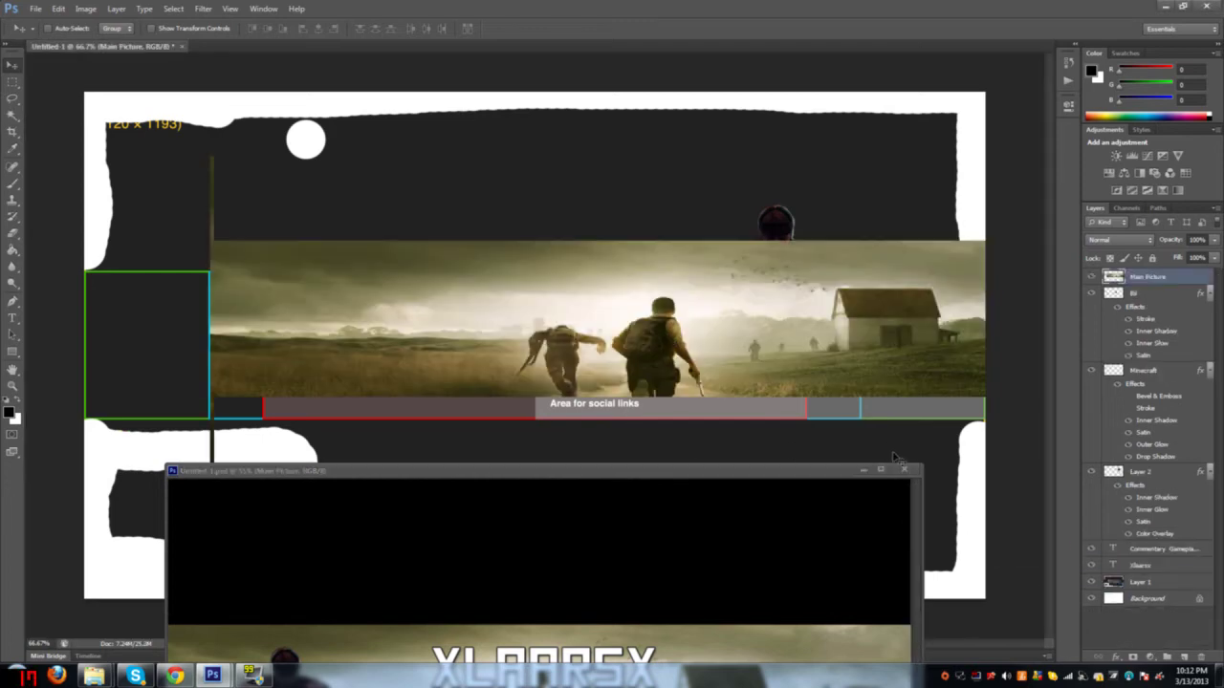
click(864, 469)
drag(1147, 279, 1121, 572)
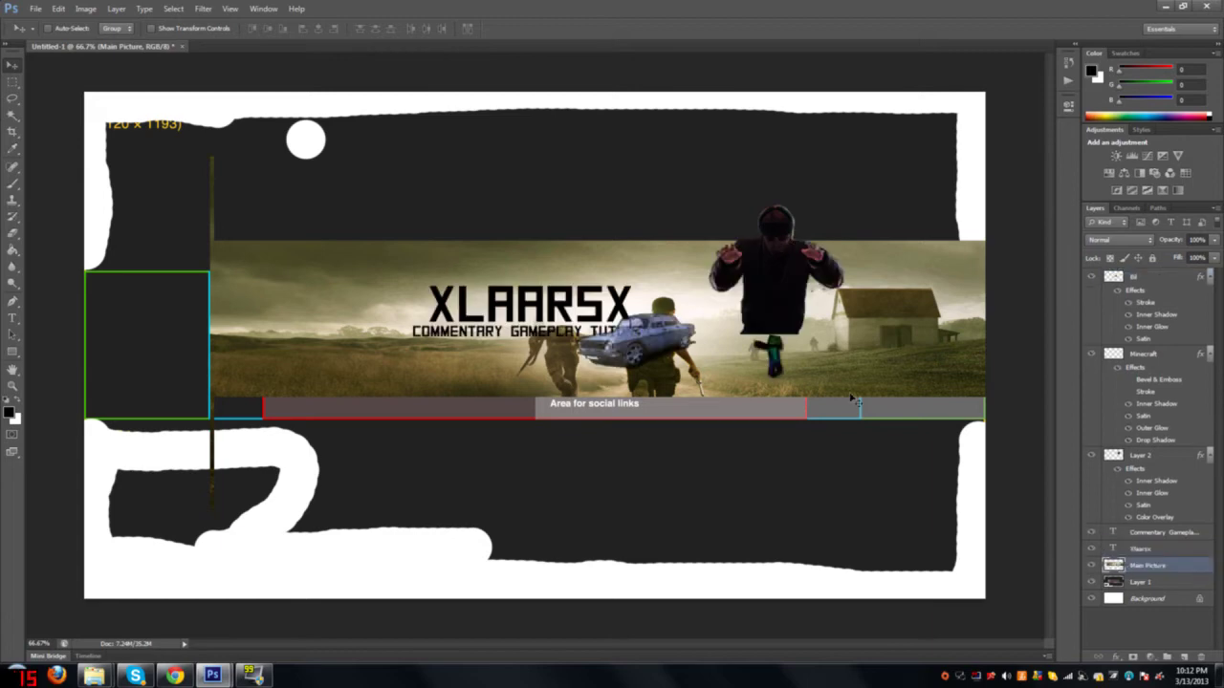
Drag the Main Picture scenery to span the full canvas width and fine-tune its position.
drag(501, 270, 364, 288)
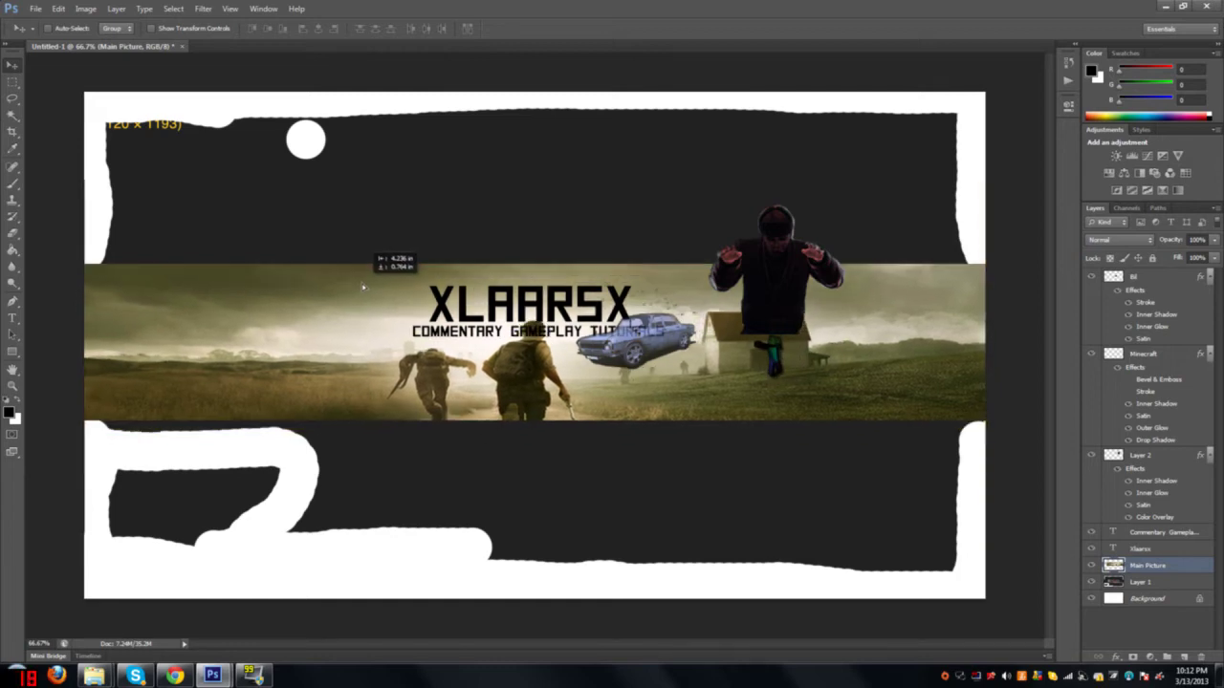
drag(363, 287, 362, 289)
drag(783, 250, 790, 246)
drag(222, 290, 219, 293)
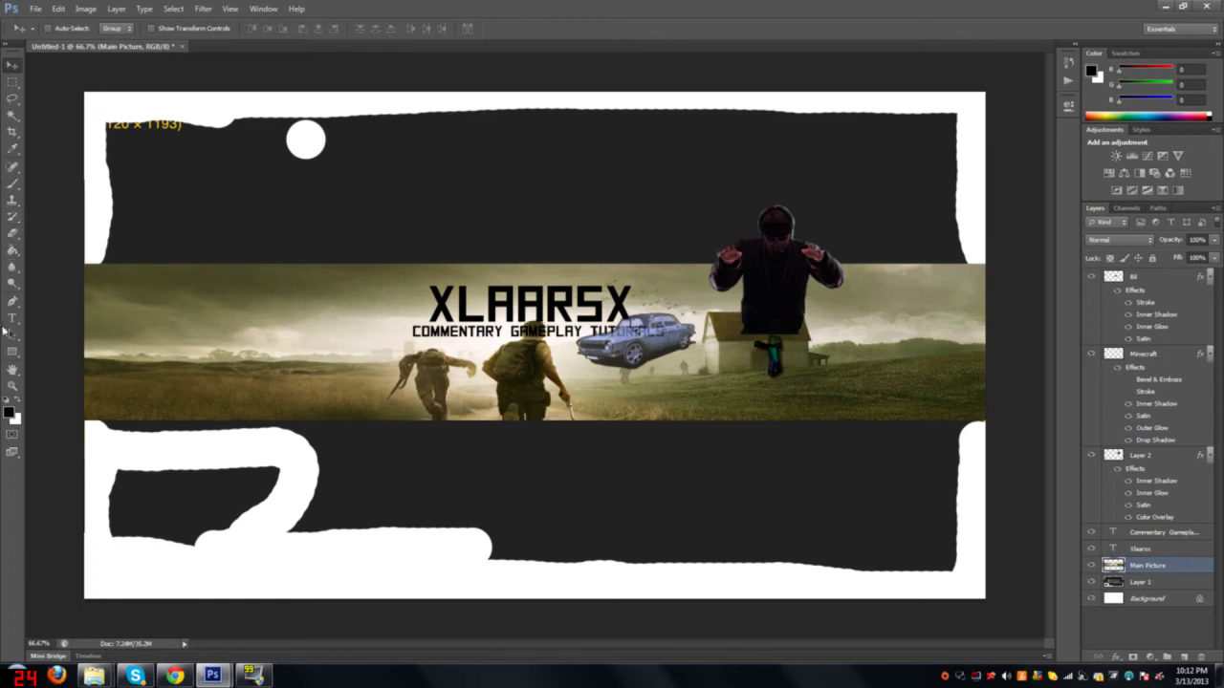
Fill the areas above and below the scenery band with black using the Paint Bucket.
click(12, 250)
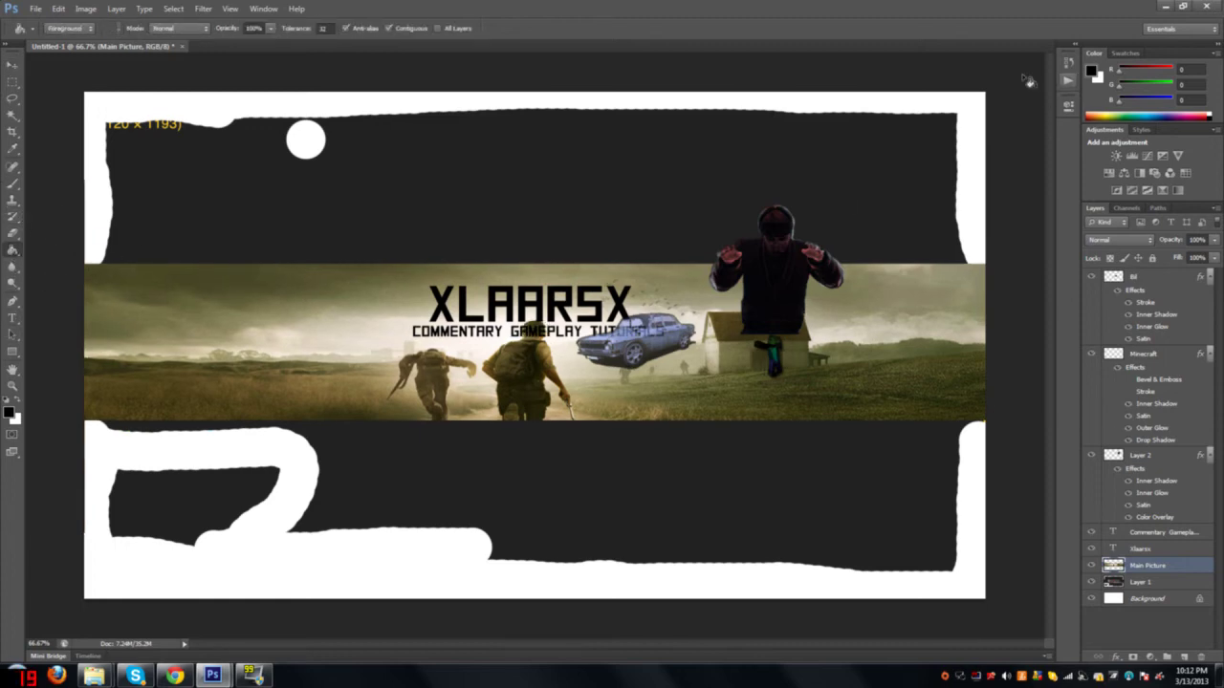
click(444, 109)
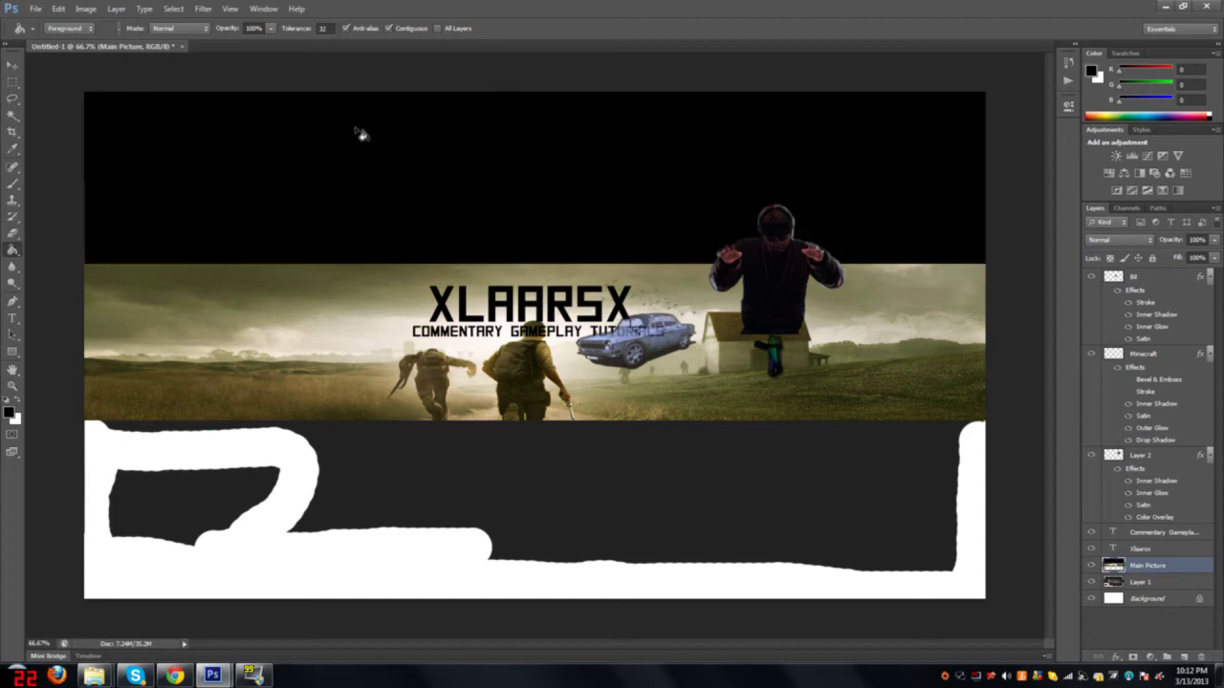
click(465, 494)
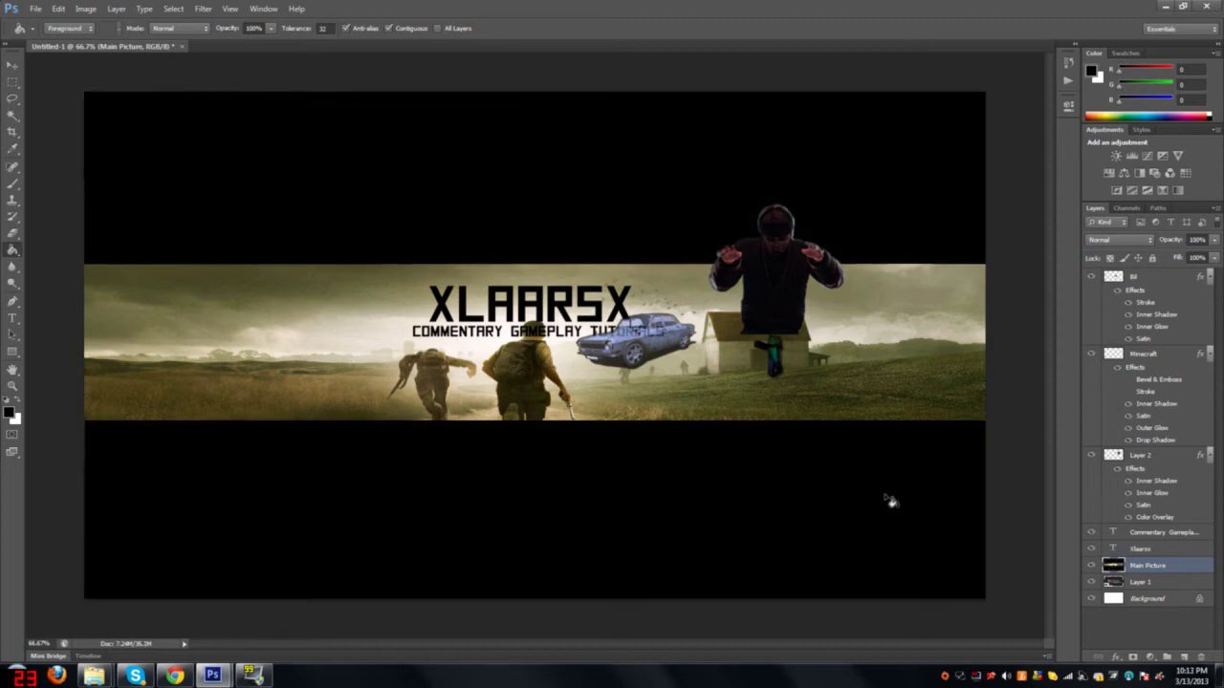
click(11, 65)
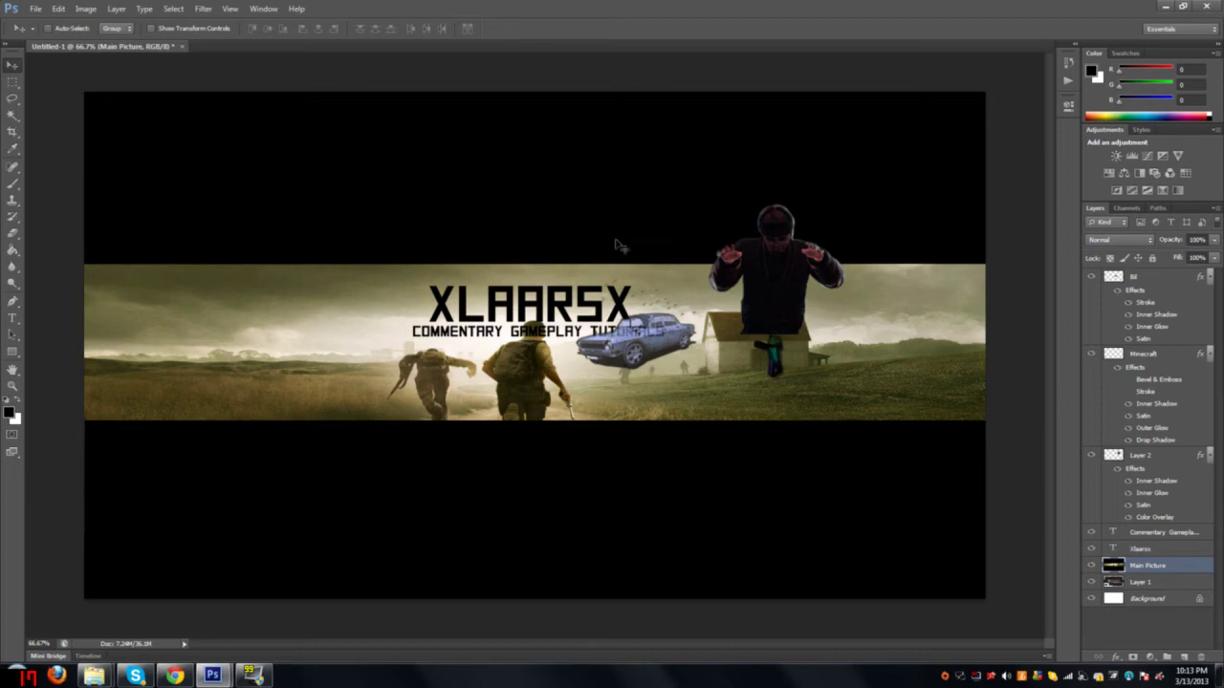
Move the hooded figure to the banner's left and the car to the lower right.
click(1155, 461)
drag(771, 275, 235, 365)
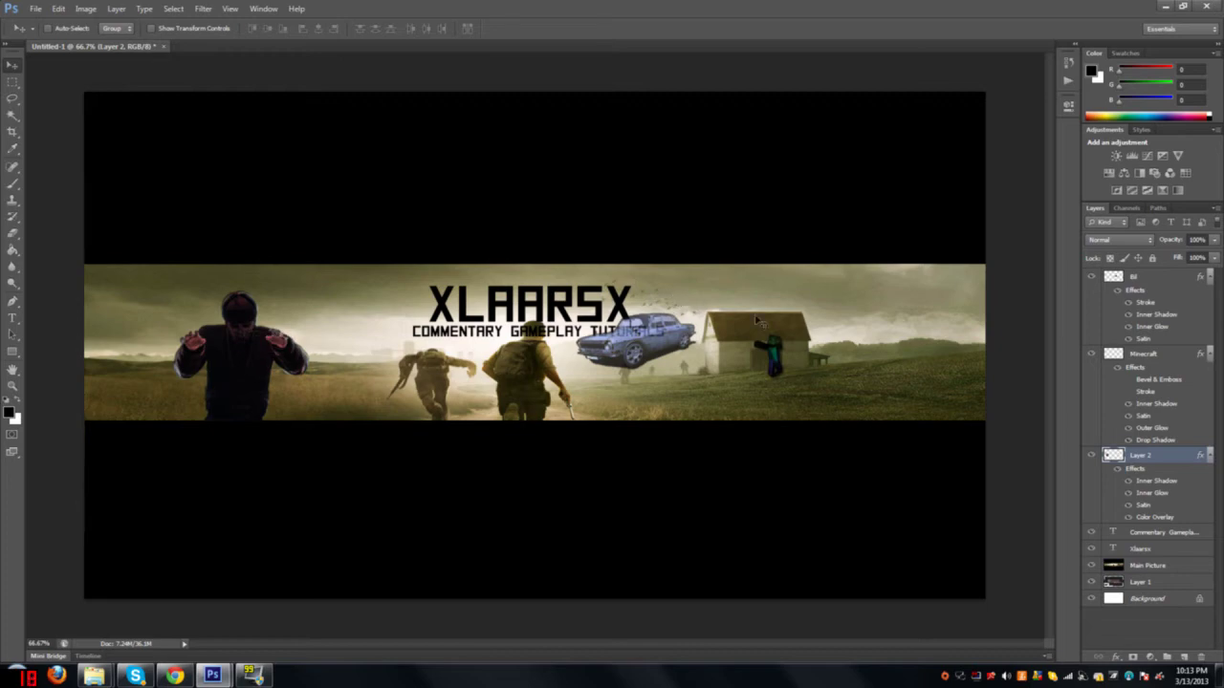
click(1150, 278)
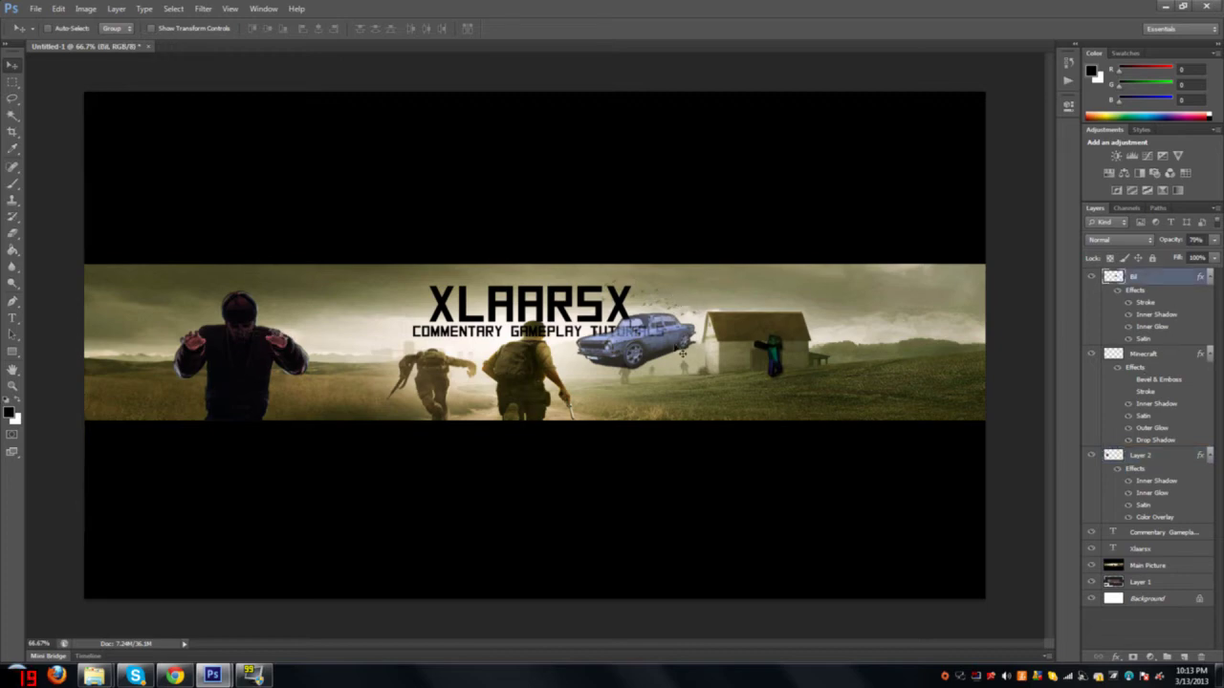
drag(666, 343, 901, 377)
Resize and slightly tilt the car with Free Transform, then apply it.
key(ctrl+t)
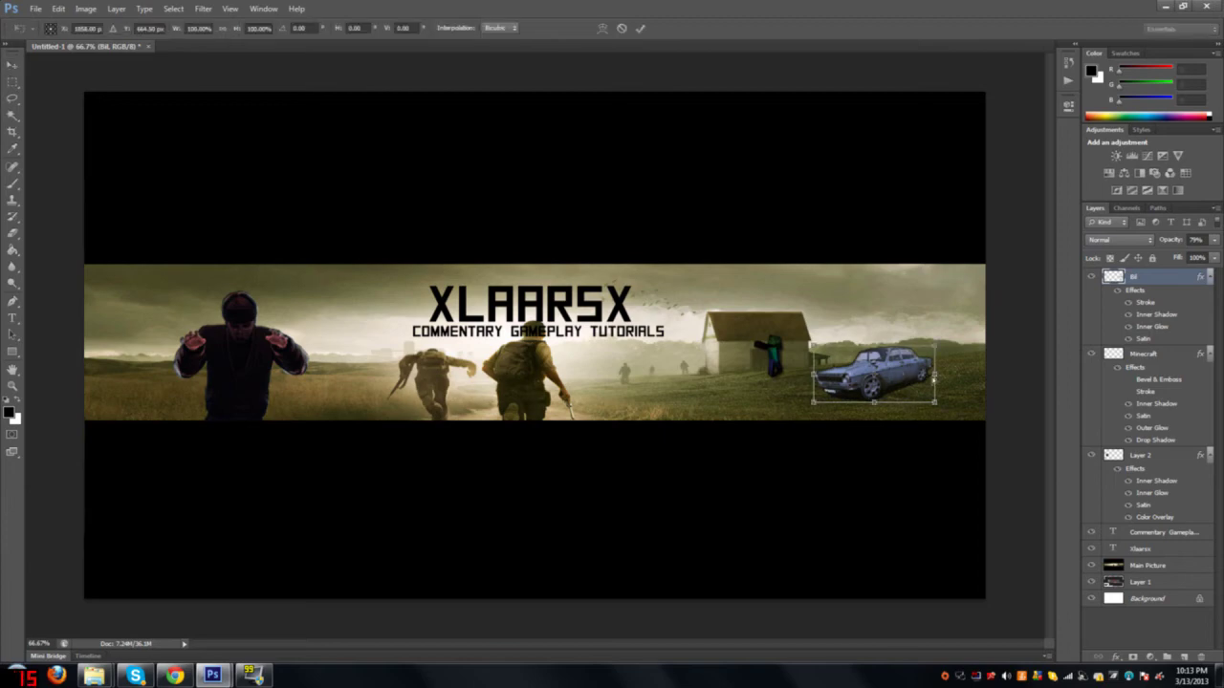
drag(820, 407, 827, 407)
drag(935, 405, 931, 399)
drag(937, 354, 944, 355)
drag(816, 349, 819, 346)
drag(828, 345, 824, 343)
click(11, 63)
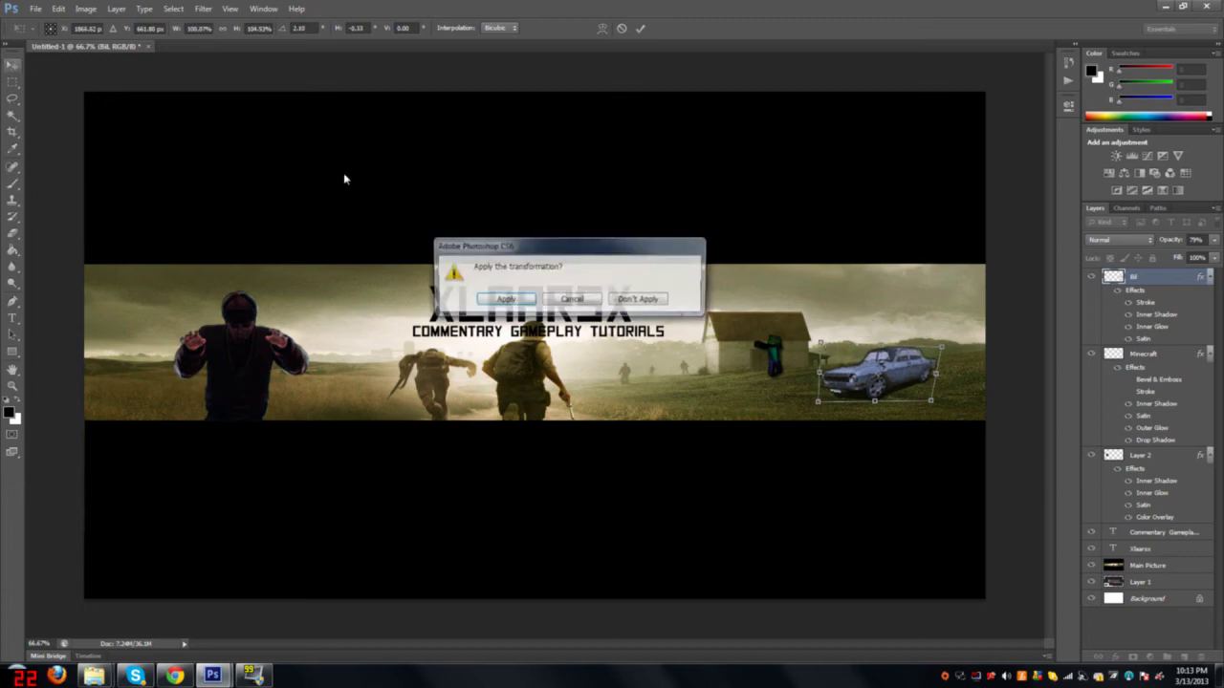
click(504, 300)
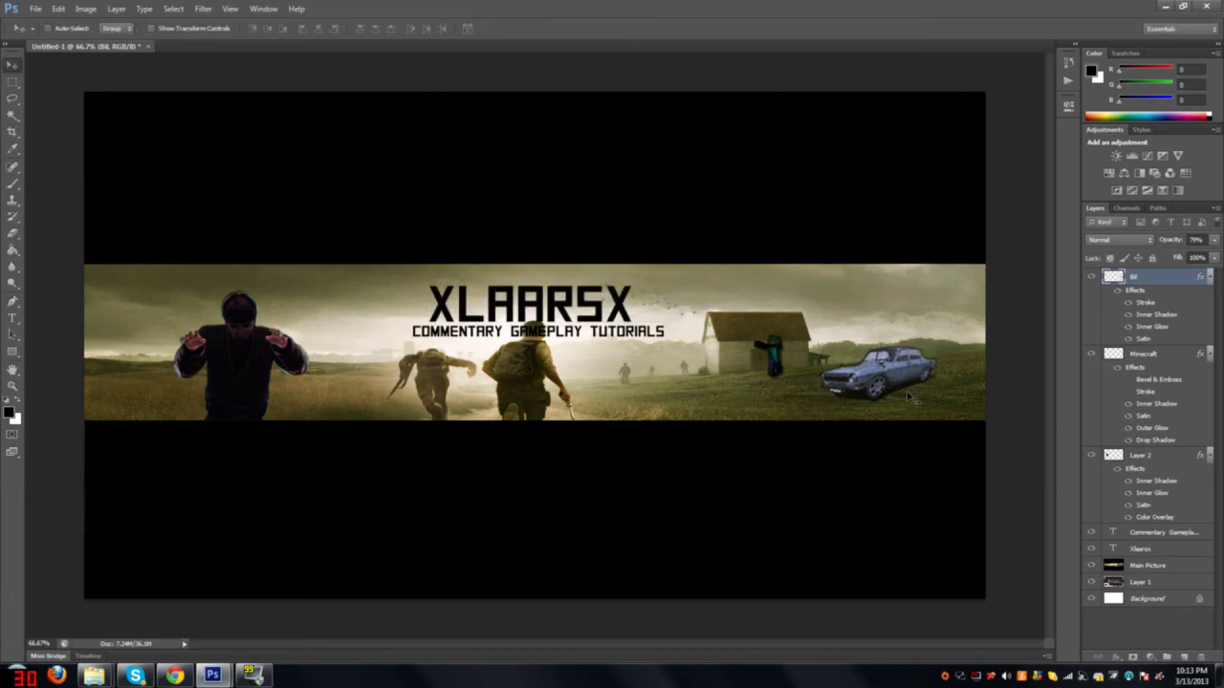
Distort the car's top-right corner inward and commit the transform.
key(ctrl+t)
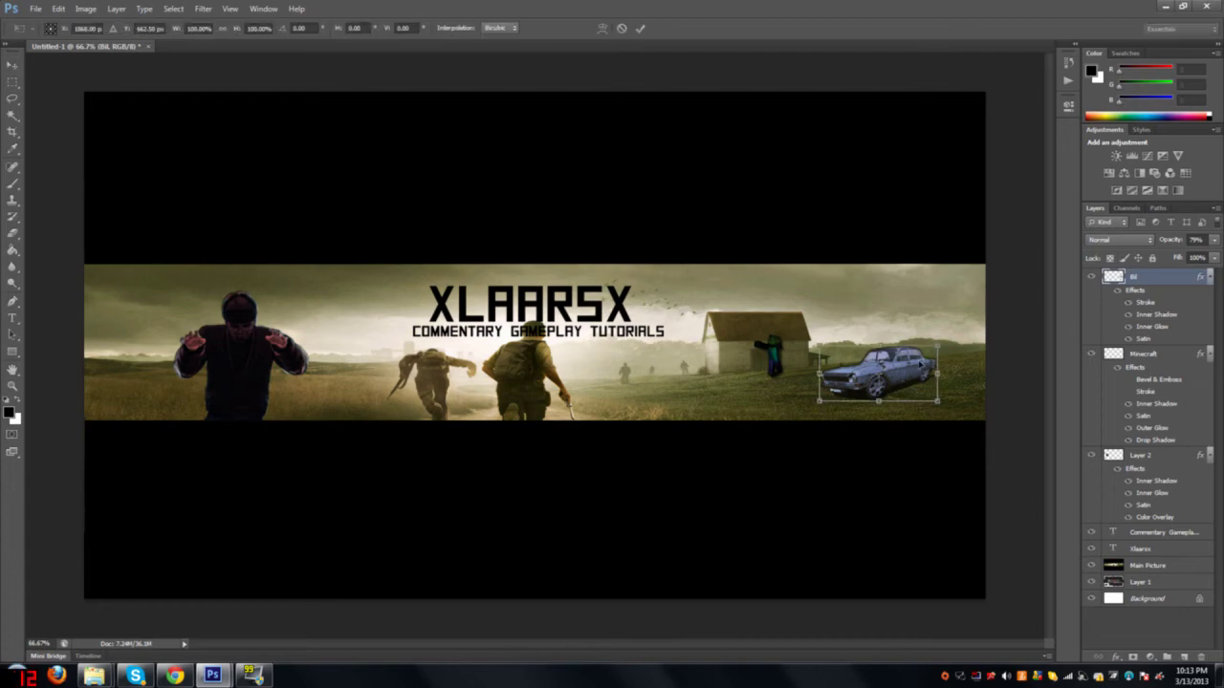
drag(940, 350, 923, 347)
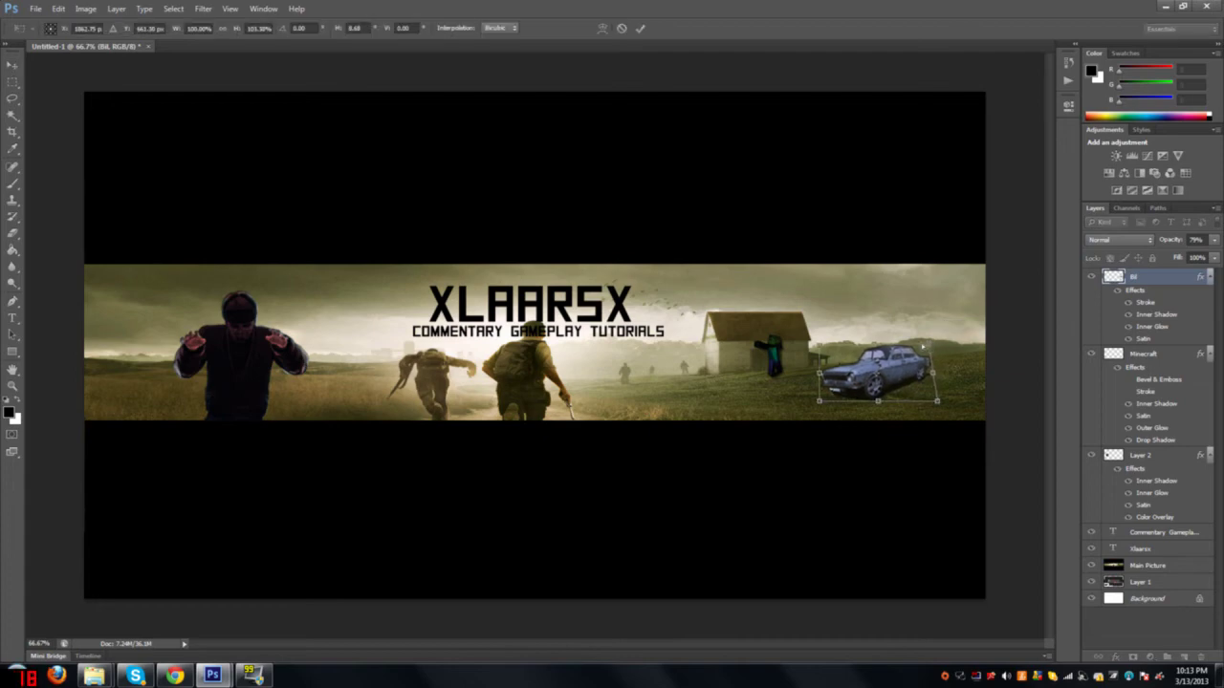
click(12, 64)
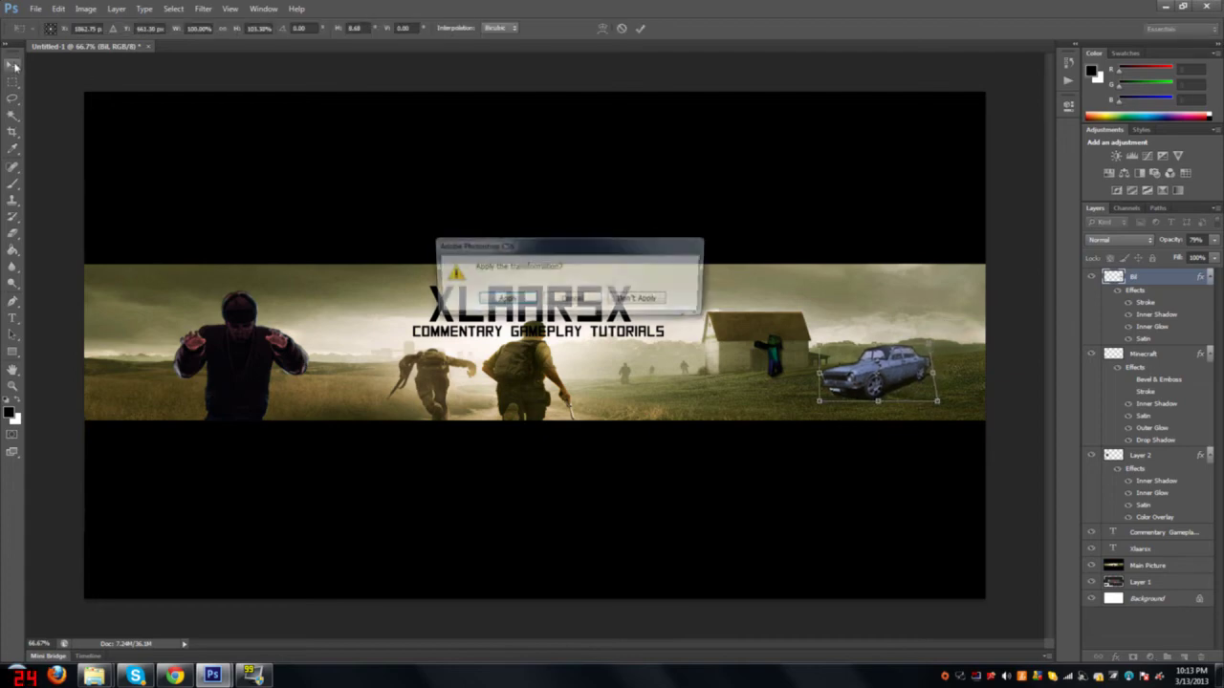
click(504, 298)
click(1153, 361)
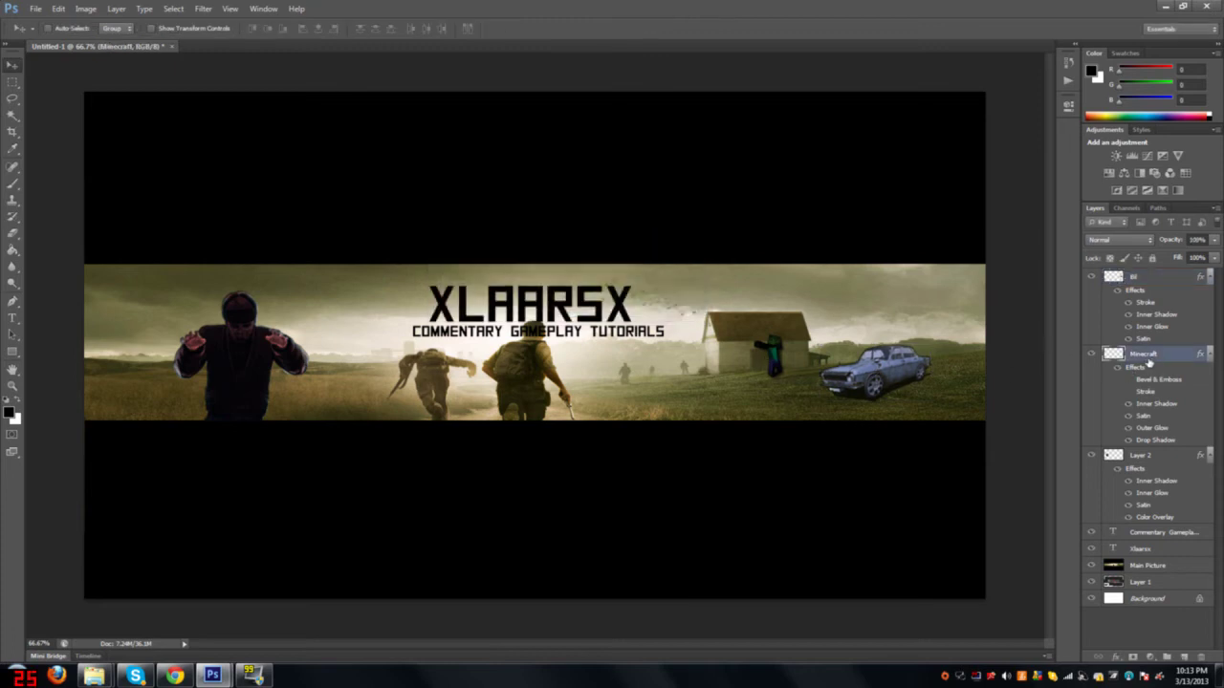
Enlarge the Minecraft character and place it in front of the farmhouse beside the car.
drag(773, 362, 701, 347)
key(ctrl+t)
click(13, 66)
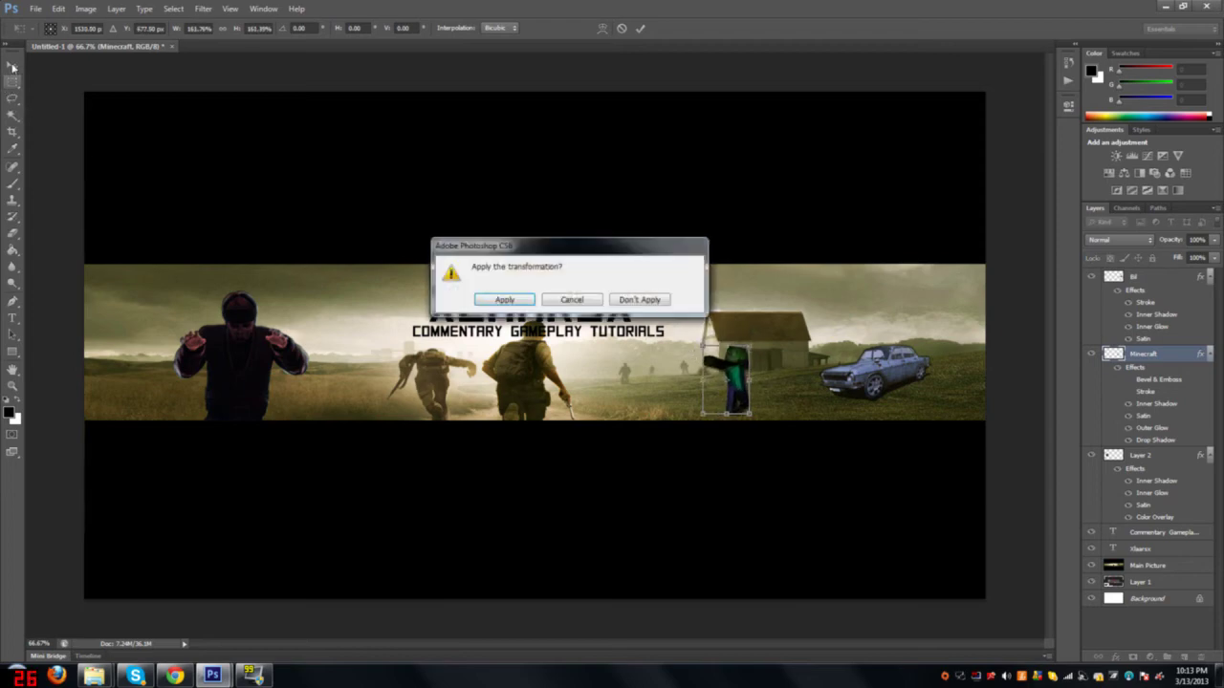
click(505, 299)
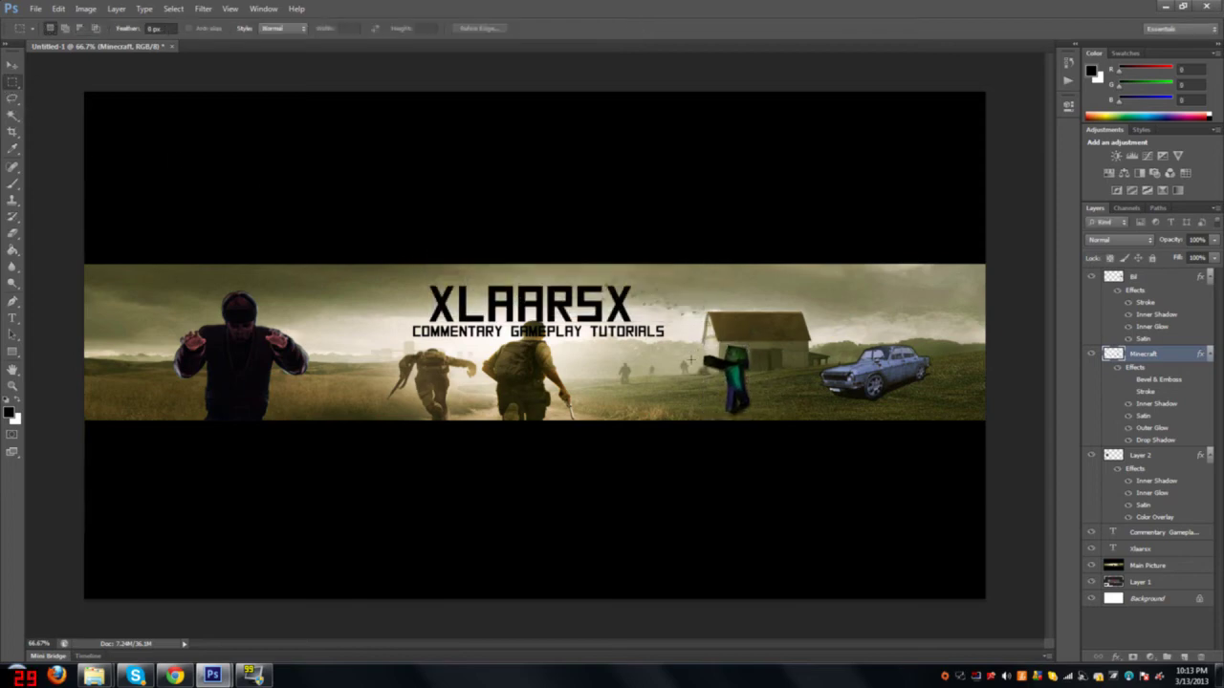
click(16, 61)
drag(743, 386, 763, 392)
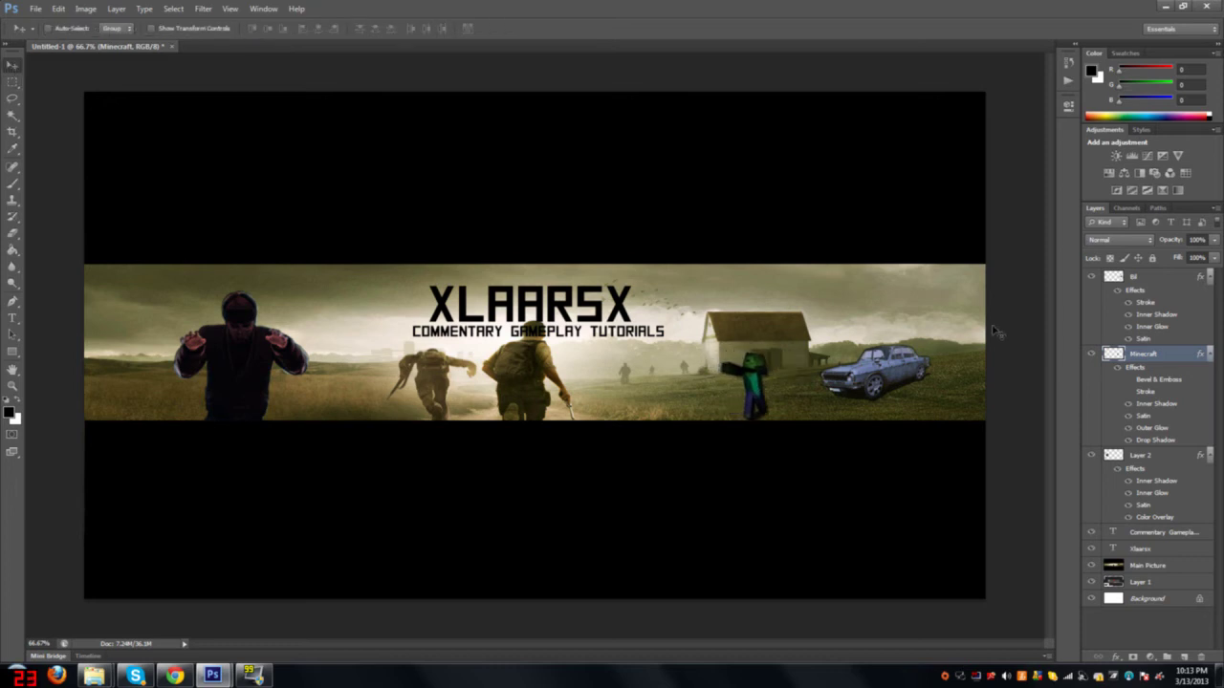
click(1164, 585)
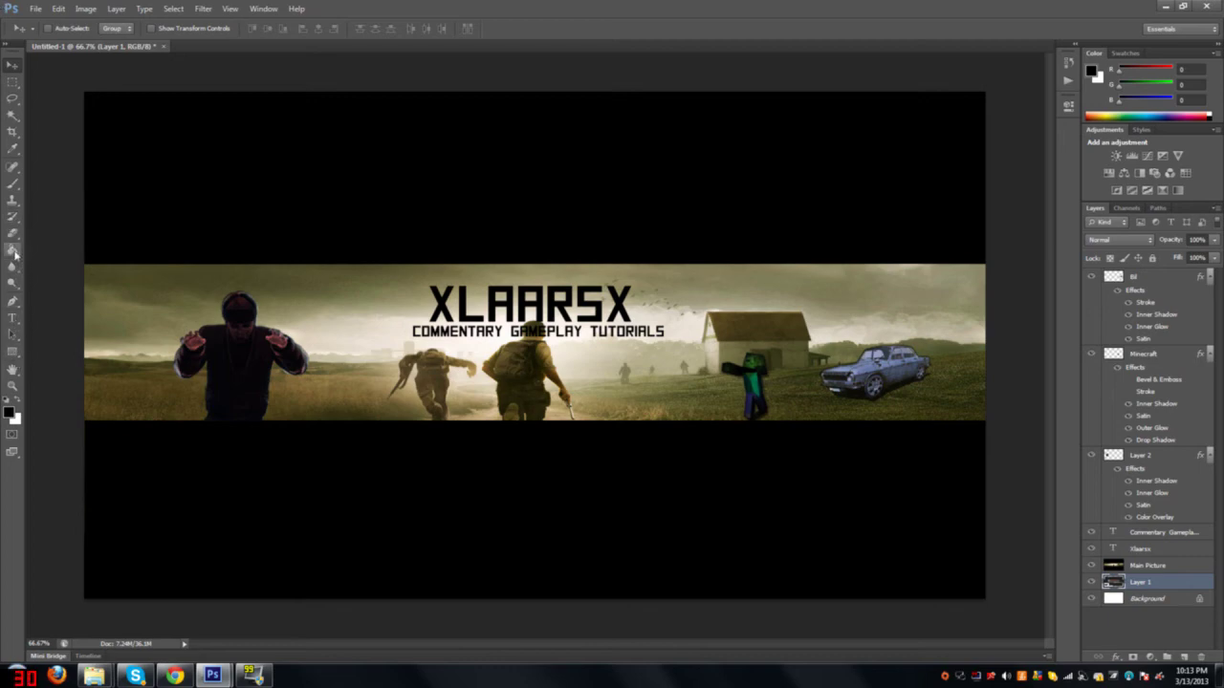
click(15, 254)
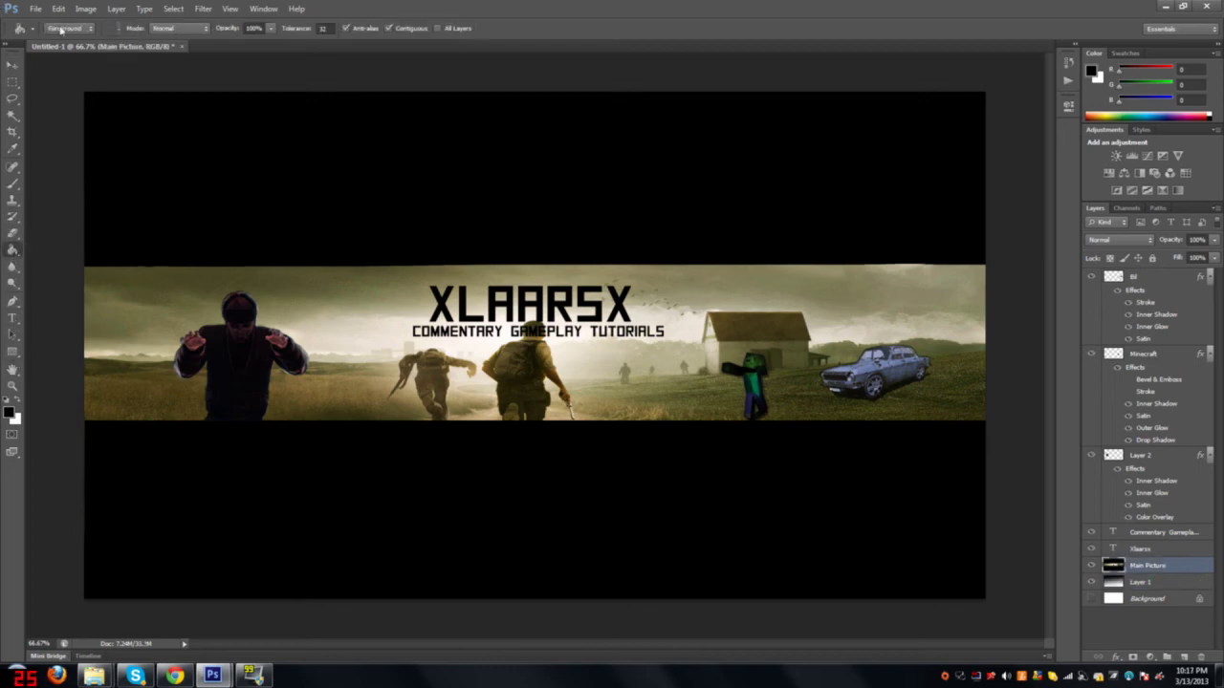
Save the banner as Random.png in PNG format, accepting the default PNG options.
click(35, 9)
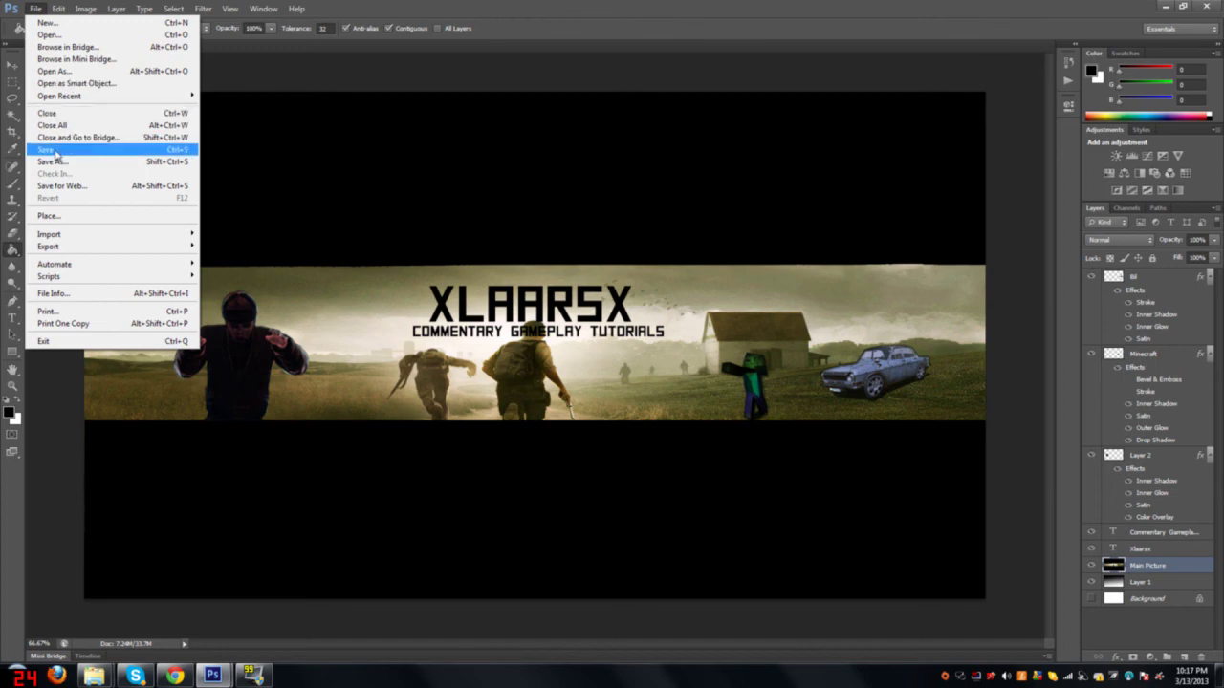
click(58, 162)
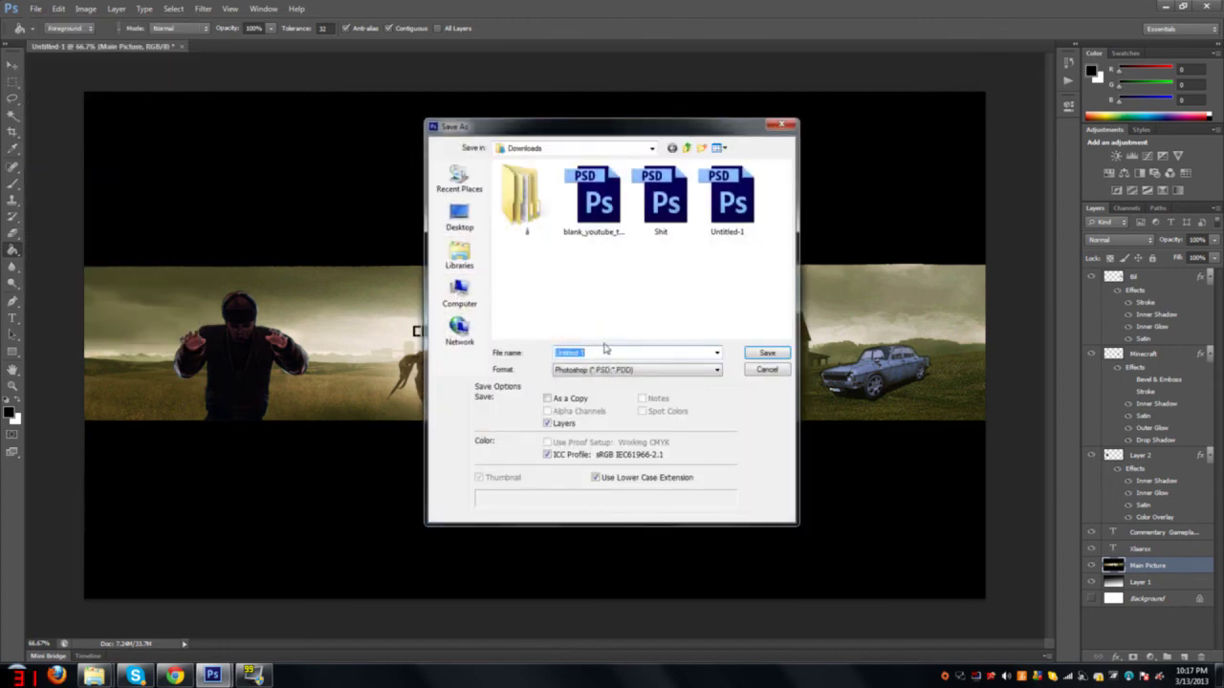
text(Random)
click(586, 370)
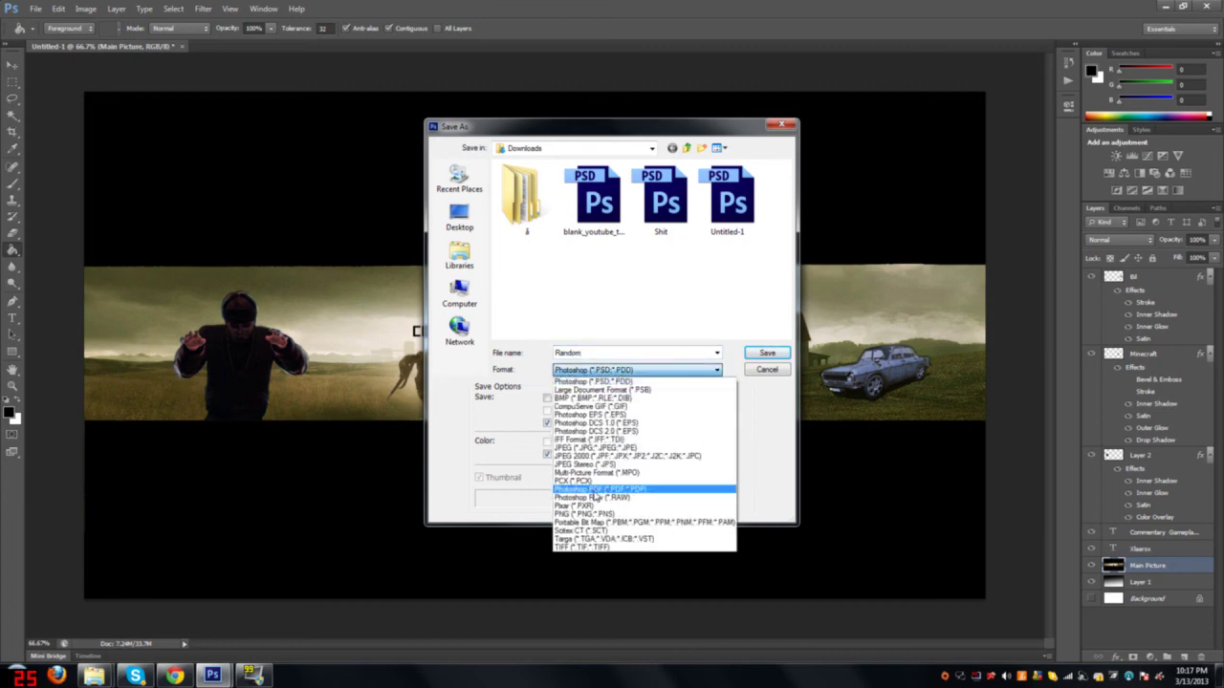
click(586, 514)
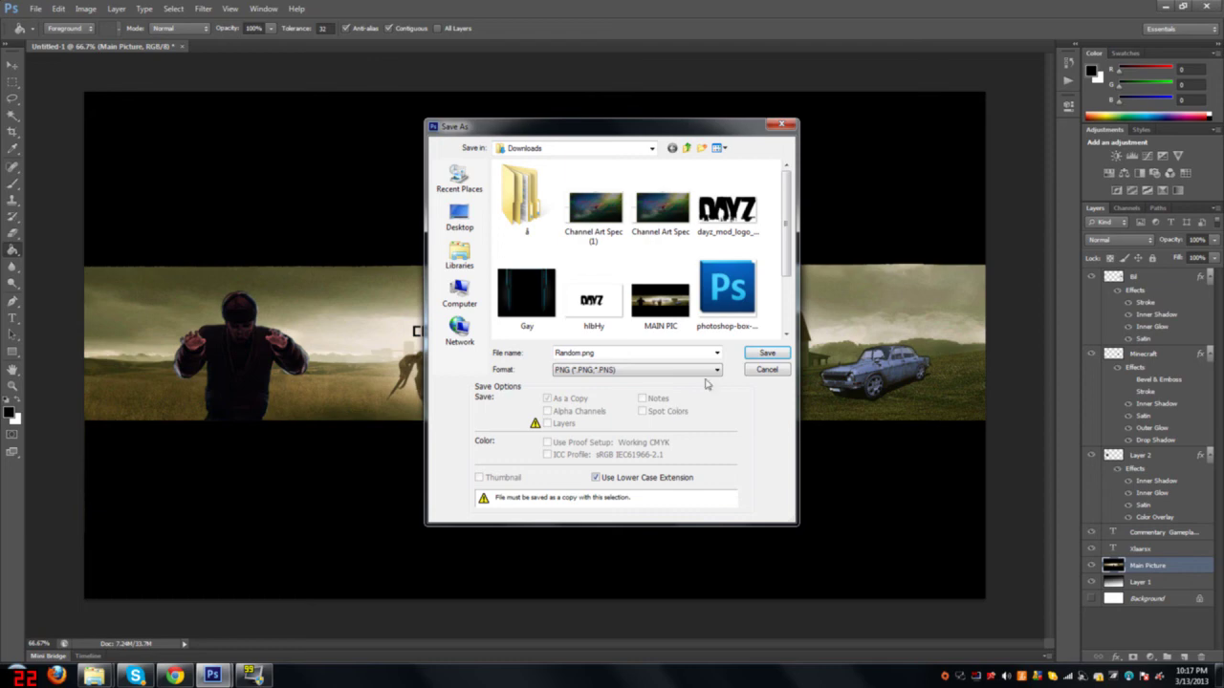
click(766, 354)
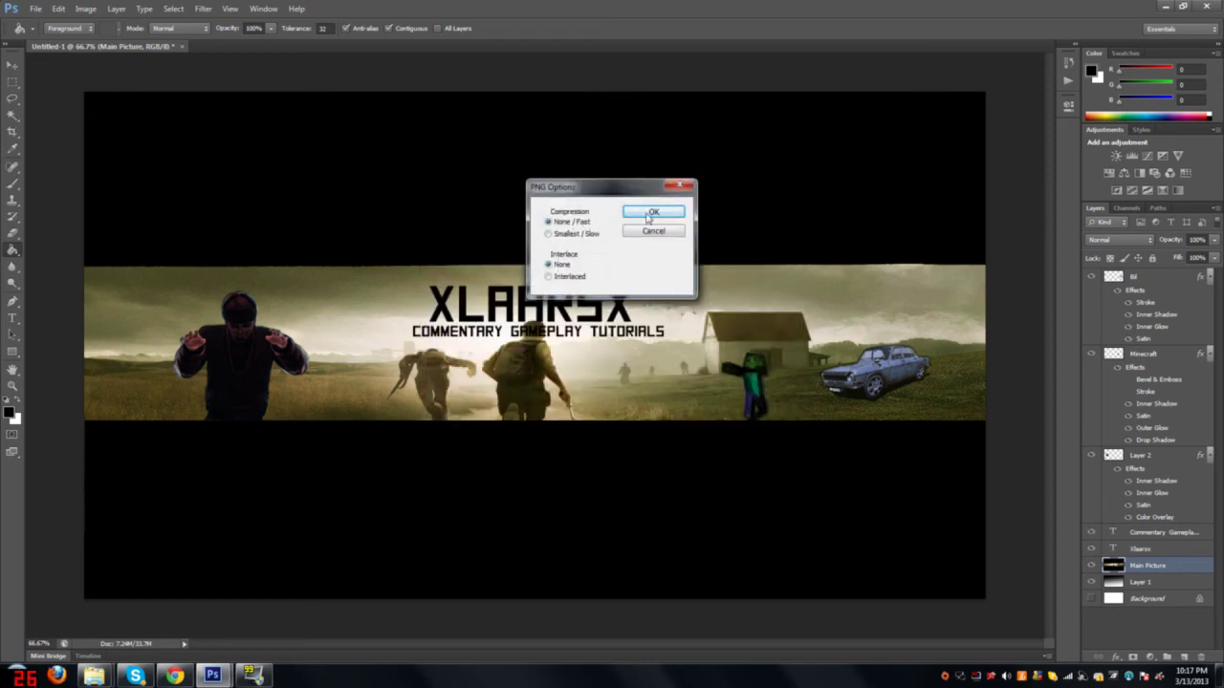
click(651, 214)
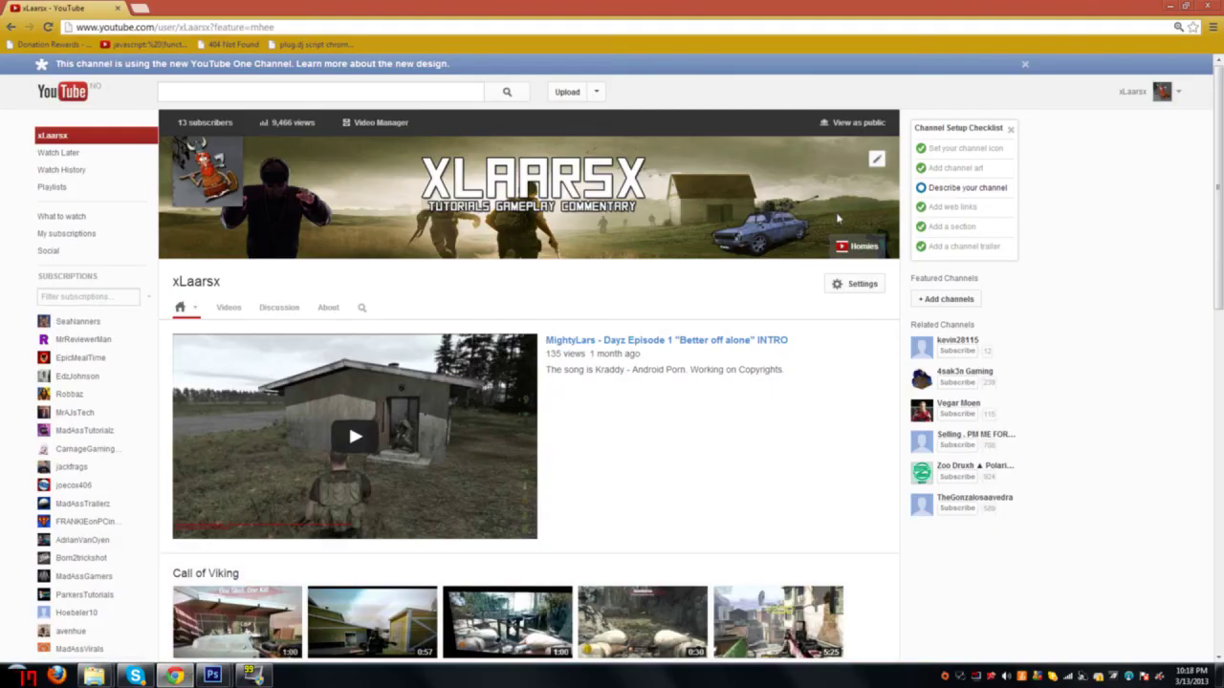
Open Edit channel art from the banner's pencil icon and bring up the computer file picker.
click(876, 161)
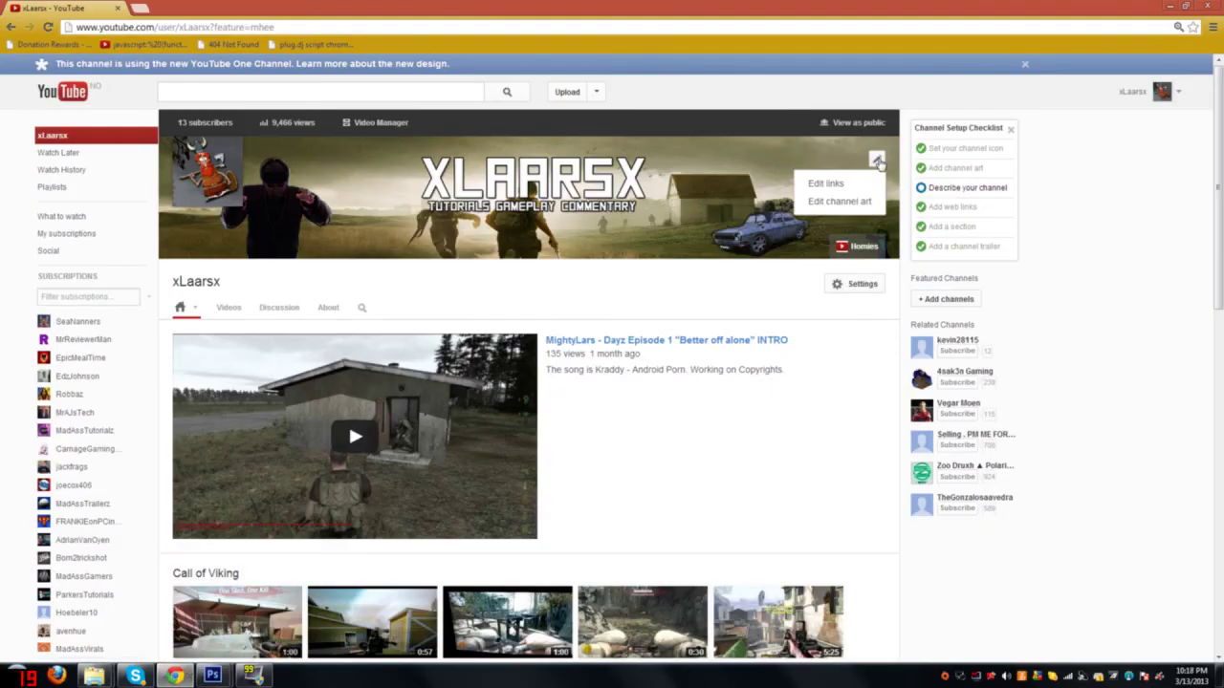
click(856, 202)
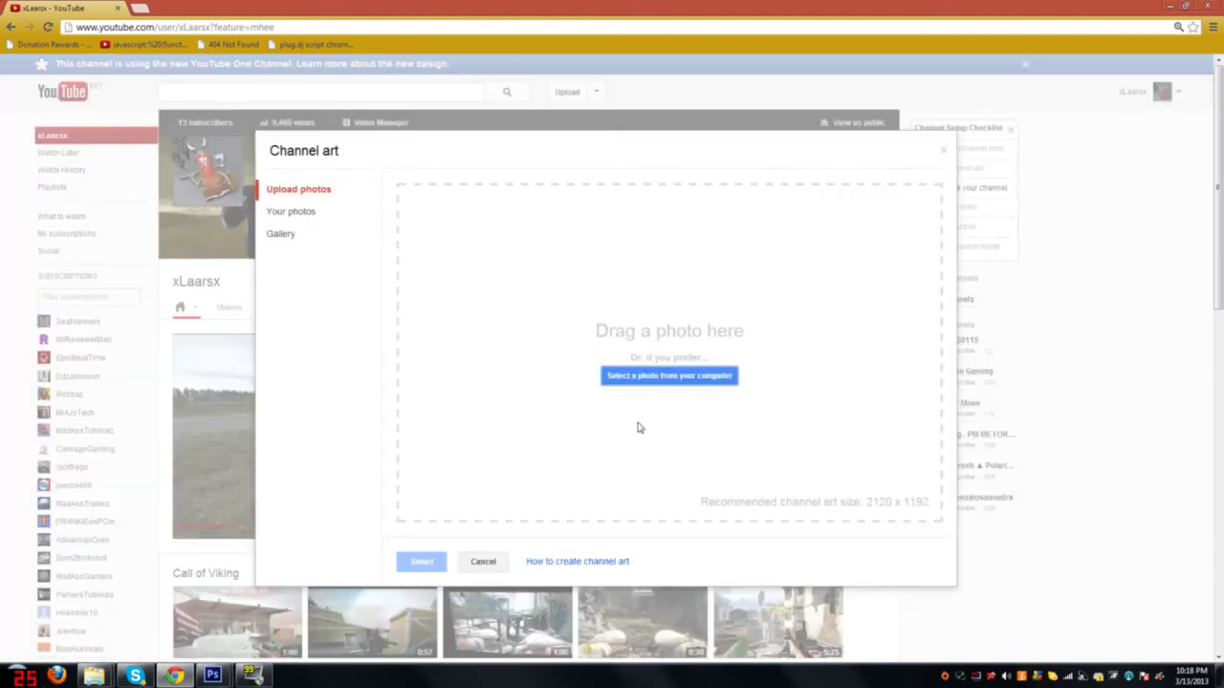
click(643, 380)
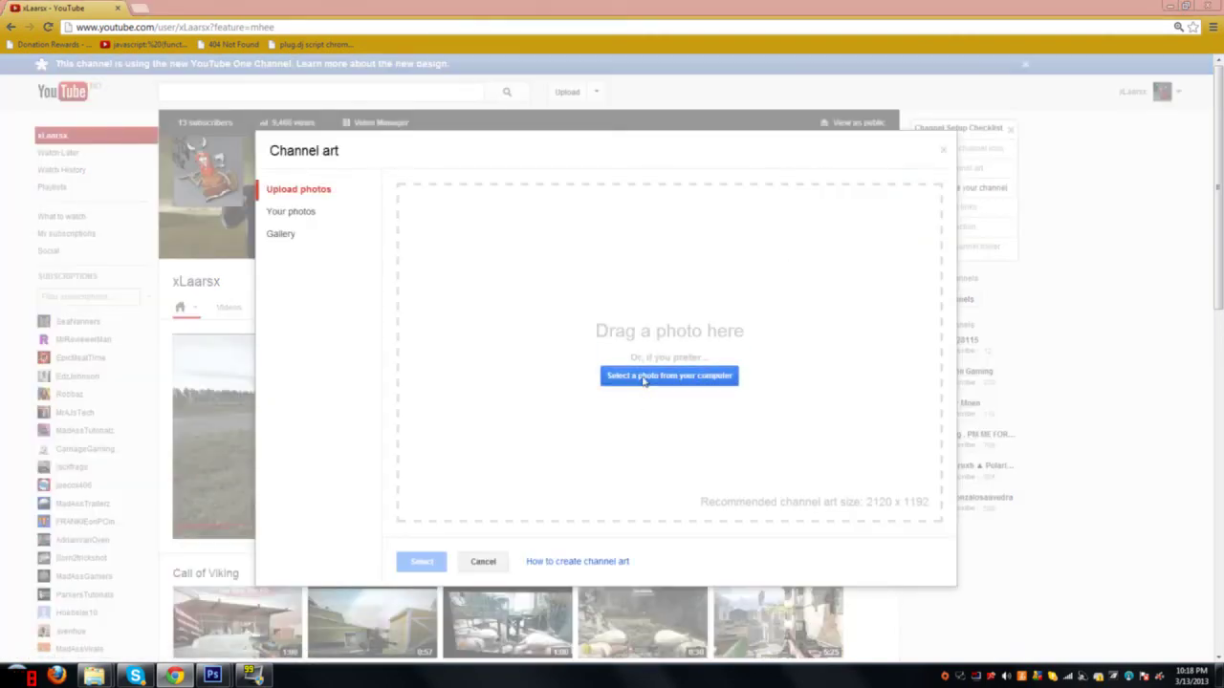